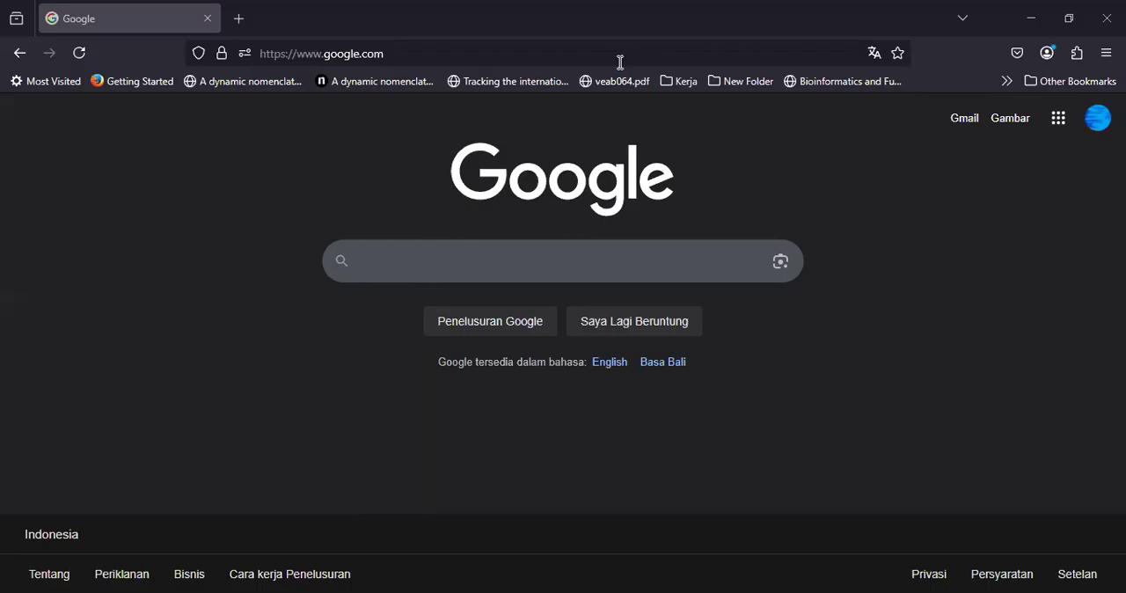
Step: Search Google for "ncbi" and open the National Center for Biotechnology Information website
{"action": "left_click", "coordinate": [478, 257]}
{"action": "type", "text": "ncbi"}
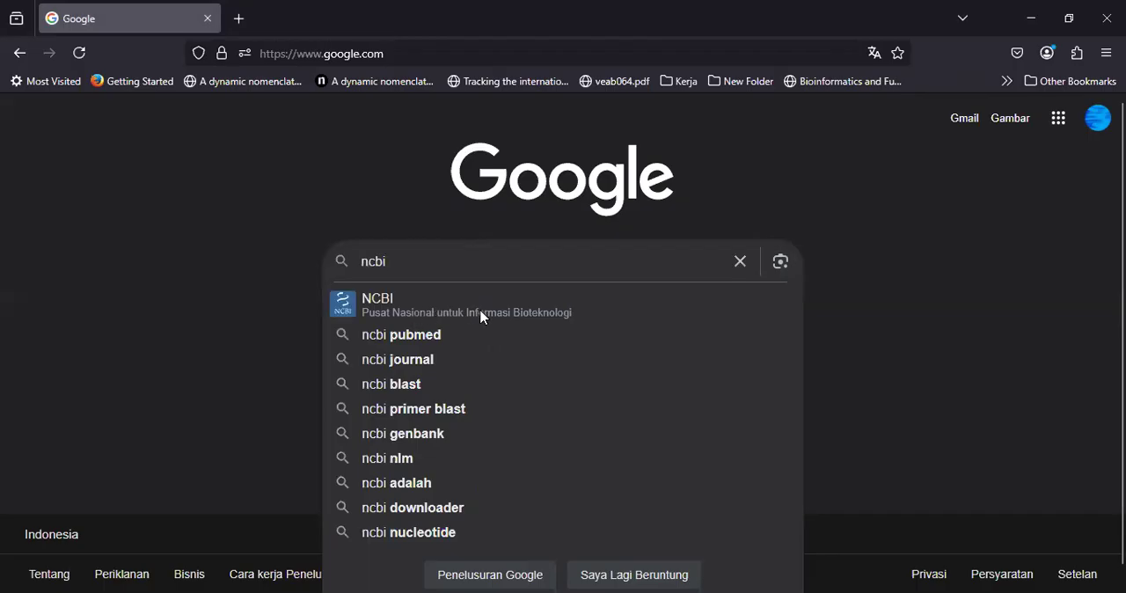
{"action": "left_click", "coordinate": [481, 318]}
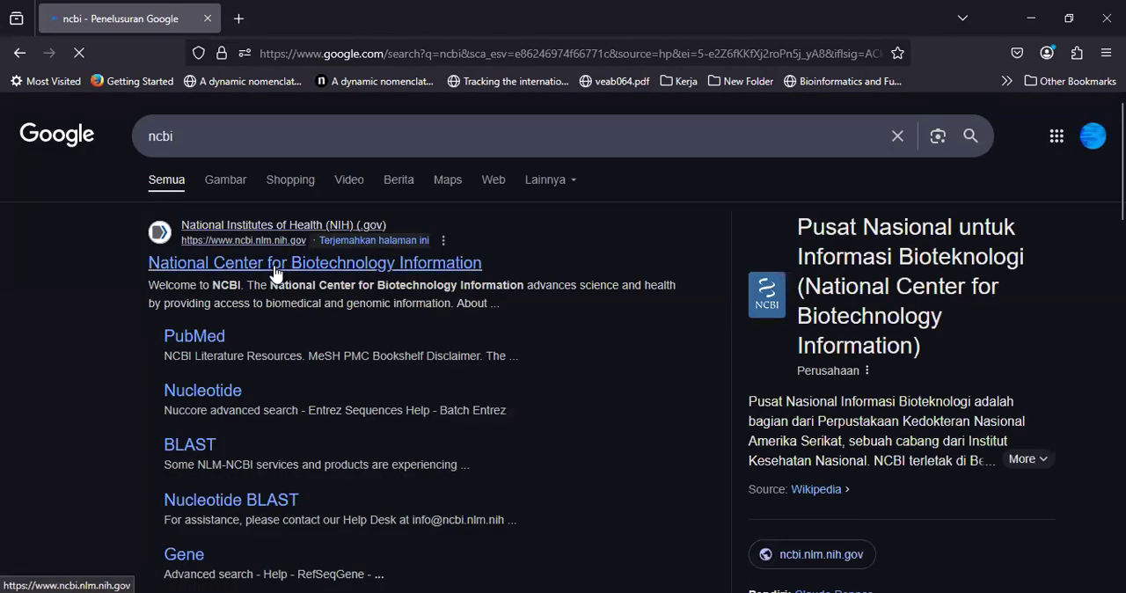
{"action": "left_click", "coordinate": [274, 266]}
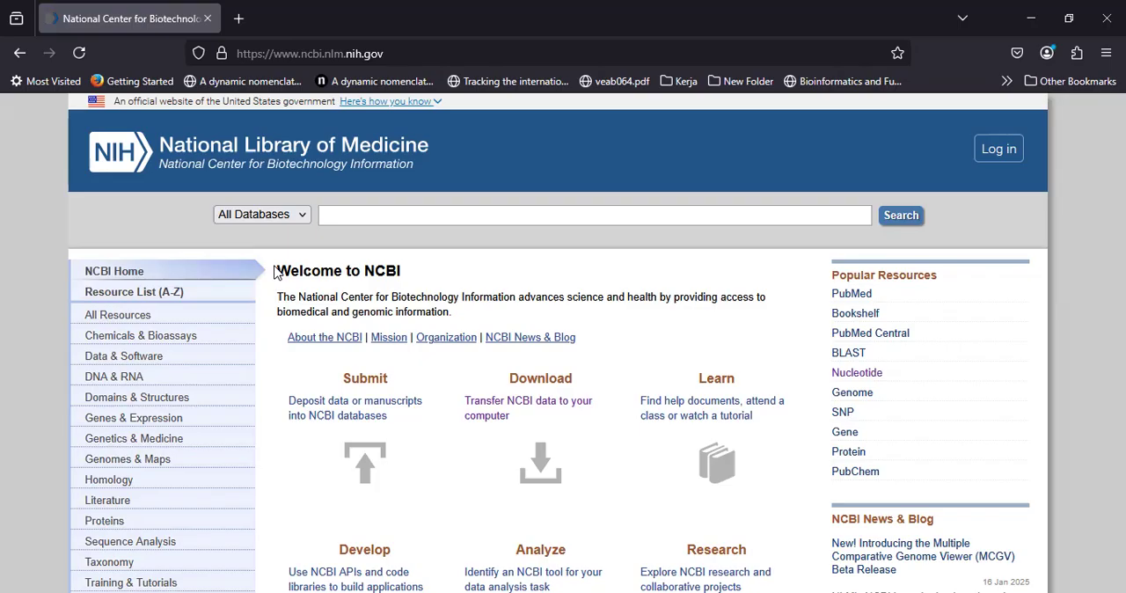
Step: Search all NCBI databases for "SARS-CoV-2"
{"action": "left_click", "coordinate": [365, 213]}
{"action": "type", "text": "SARS-Co"}
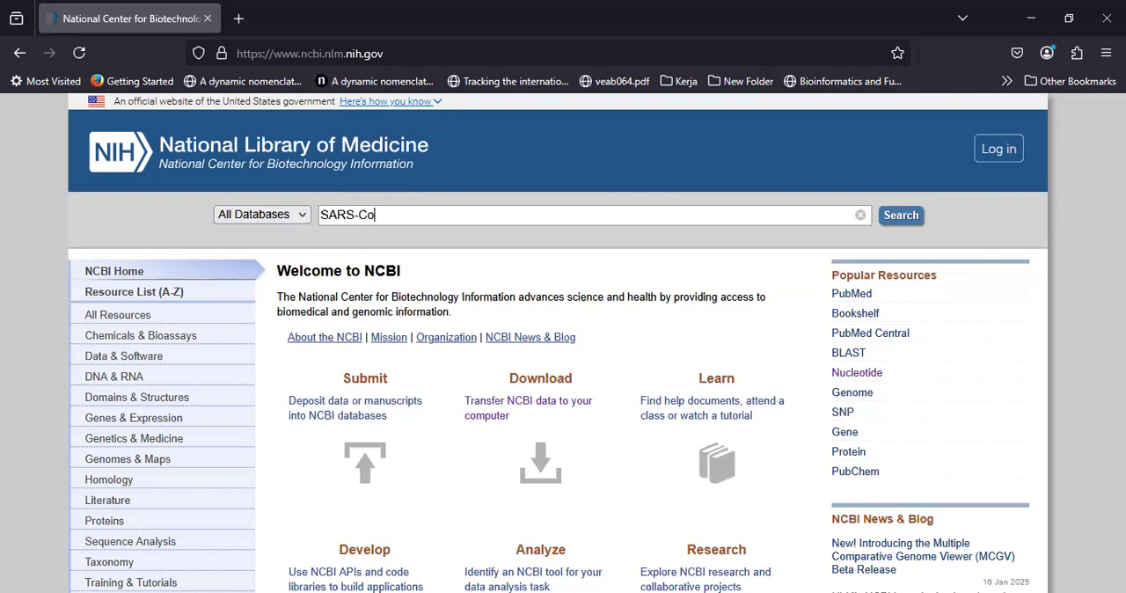
{"action": "type", "text": "V-2"}
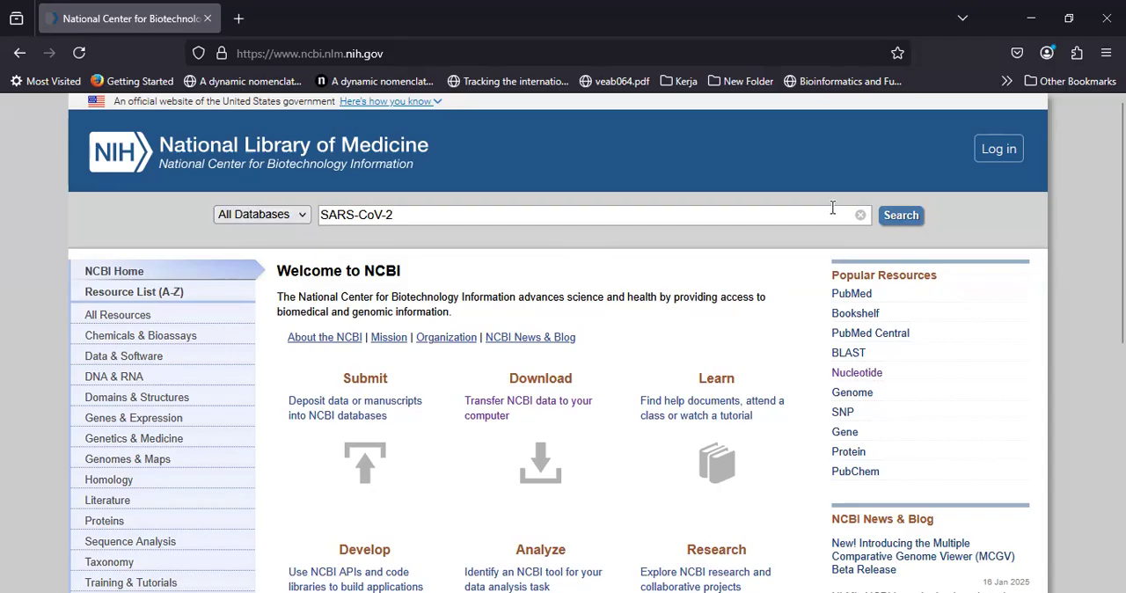
{"action": "left_click", "coordinate": [896, 220]}
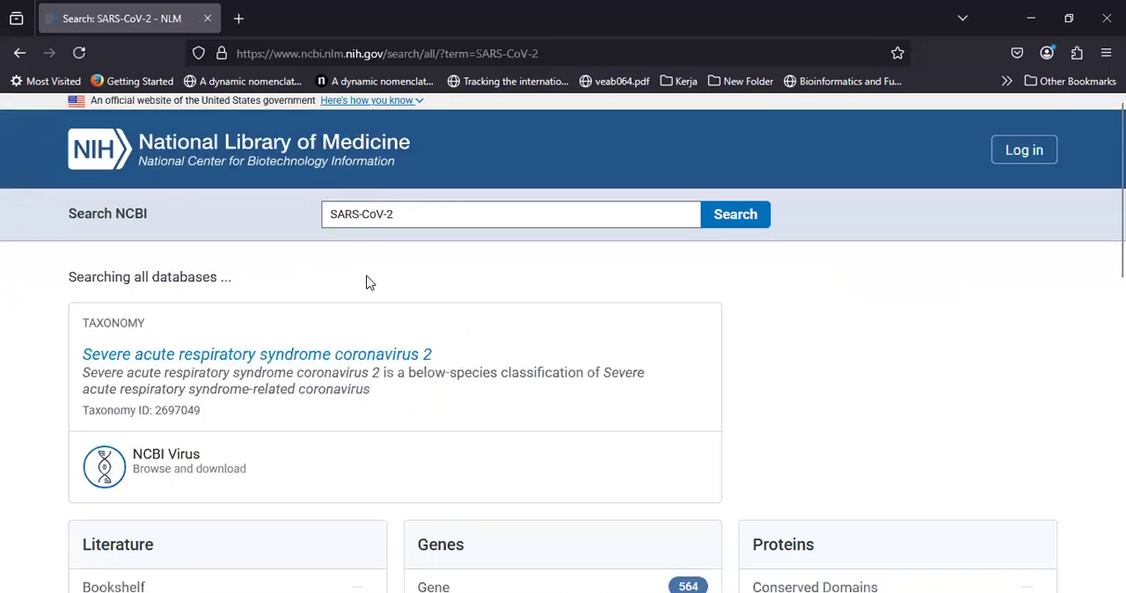
Step: Open the Nucleotide results under Genomes and go to the NCBI Virus page for severe acute respiratory syndrome coronavirus 2
{"action": "scroll", "coordinate": [368, 281], "scroll_direction": "down", "scroll_amount": 3}
{"action": "scroll", "coordinate": [368, 281], "scroll_direction": "down", "scroll_amount": 4}
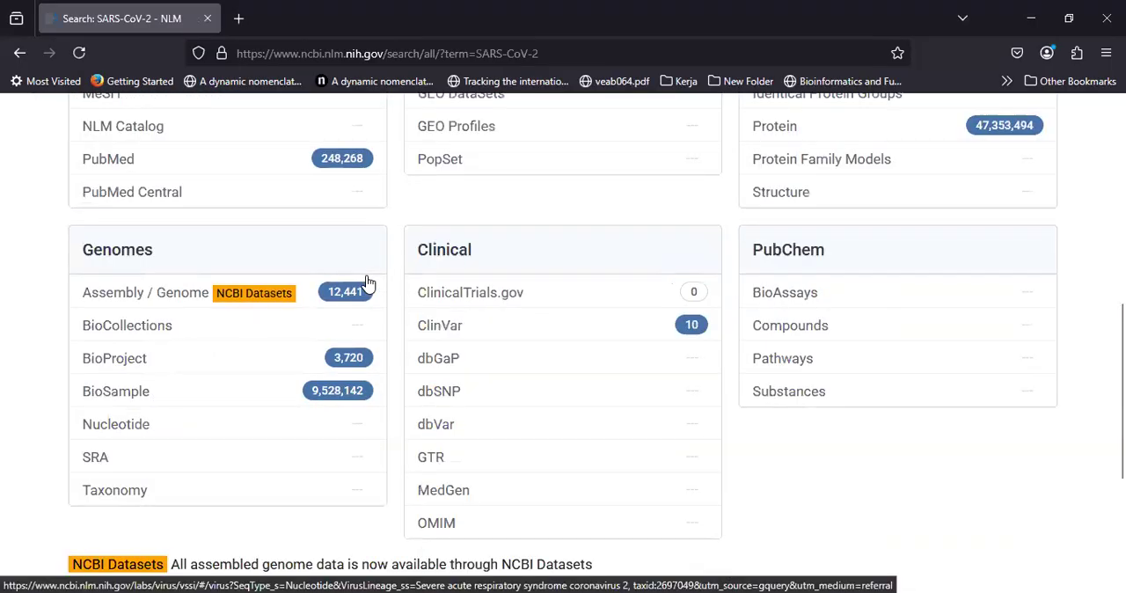
{"action": "scroll", "coordinate": [206, 279], "scroll_direction": "up", "scroll_amount": 1}
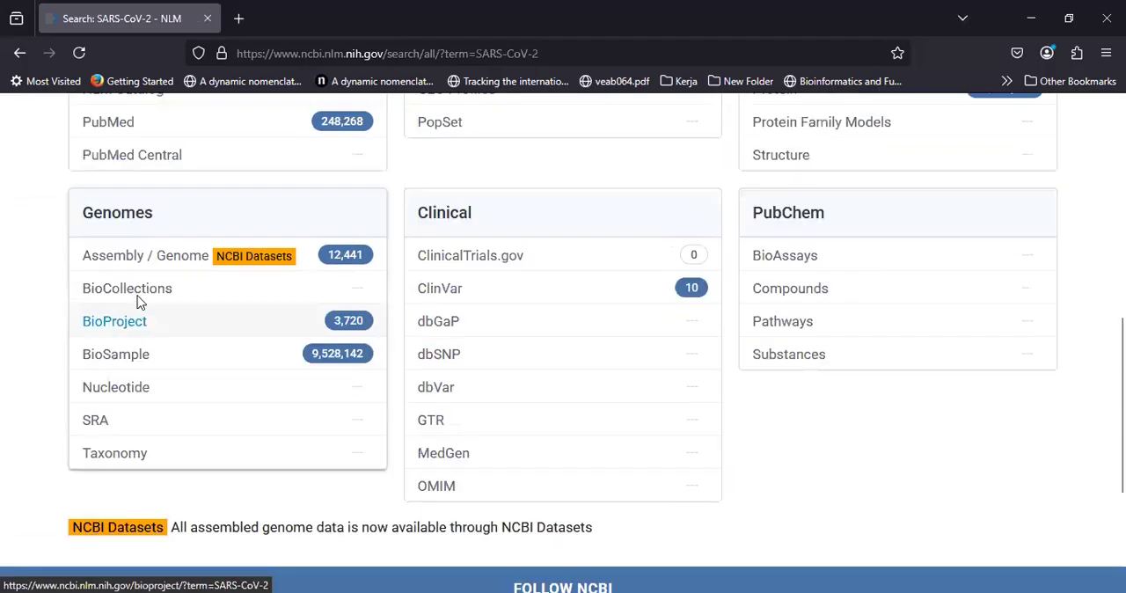
{"action": "left_click", "coordinate": [114, 393]}
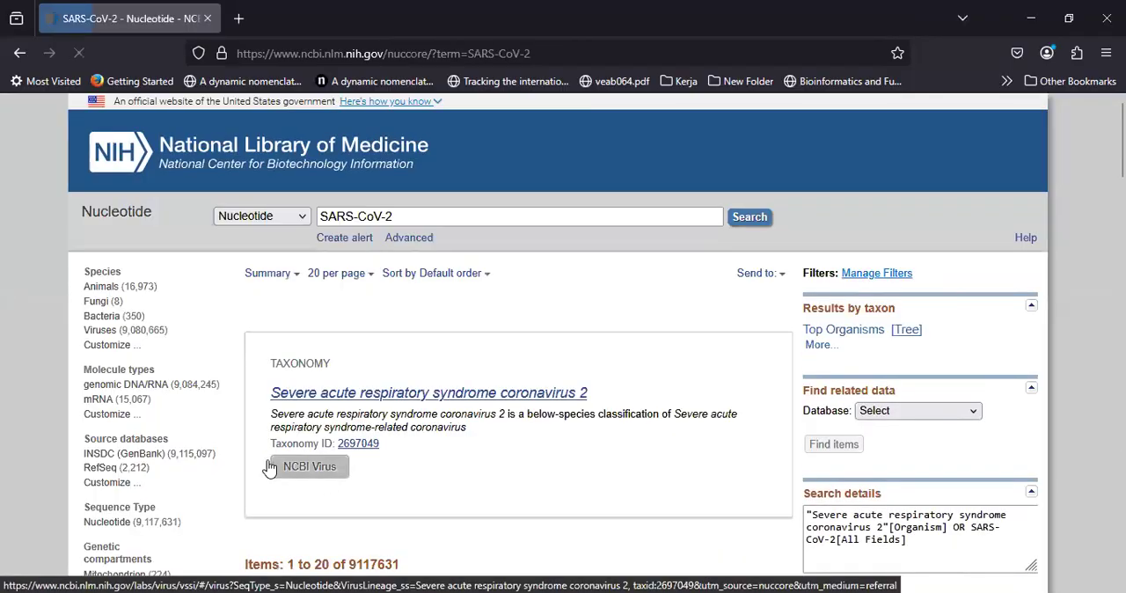
{"action": "left_click", "coordinate": [324, 472]}
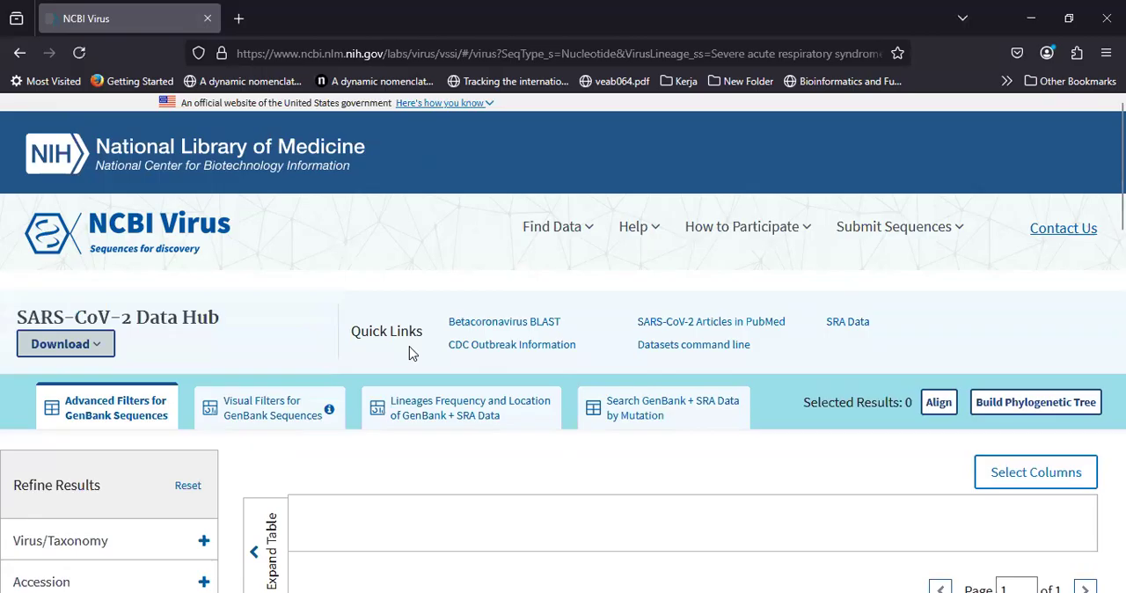
Step: Look over the SARS-CoV-2 Data Hub page, including its refinement filters and sequence results area
{"action": "scroll", "coordinate": [409, 352], "scroll_direction": "down", "scroll_amount": 1}
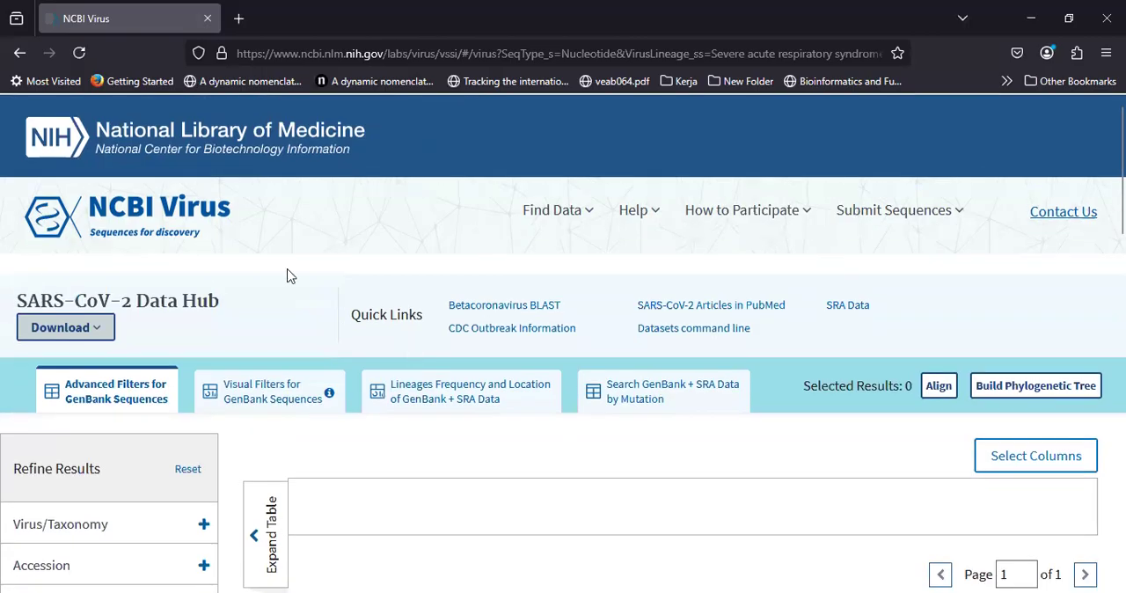
{"action": "scroll", "coordinate": [252, 260], "scroll_direction": "down", "scroll_amount": 3}
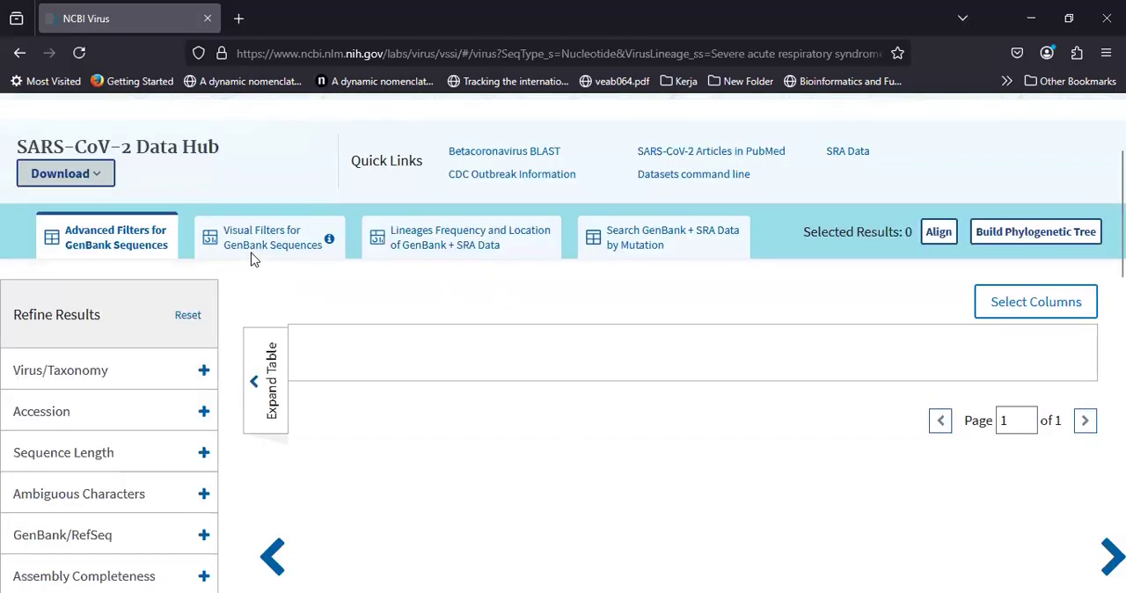
{"action": "scroll", "coordinate": [252, 260], "scroll_direction": "down", "scroll_amount": 1}
{"action": "scroll", "coordinate": [233, 303], "scroll_direction": "up", "scroll_amount": 4}
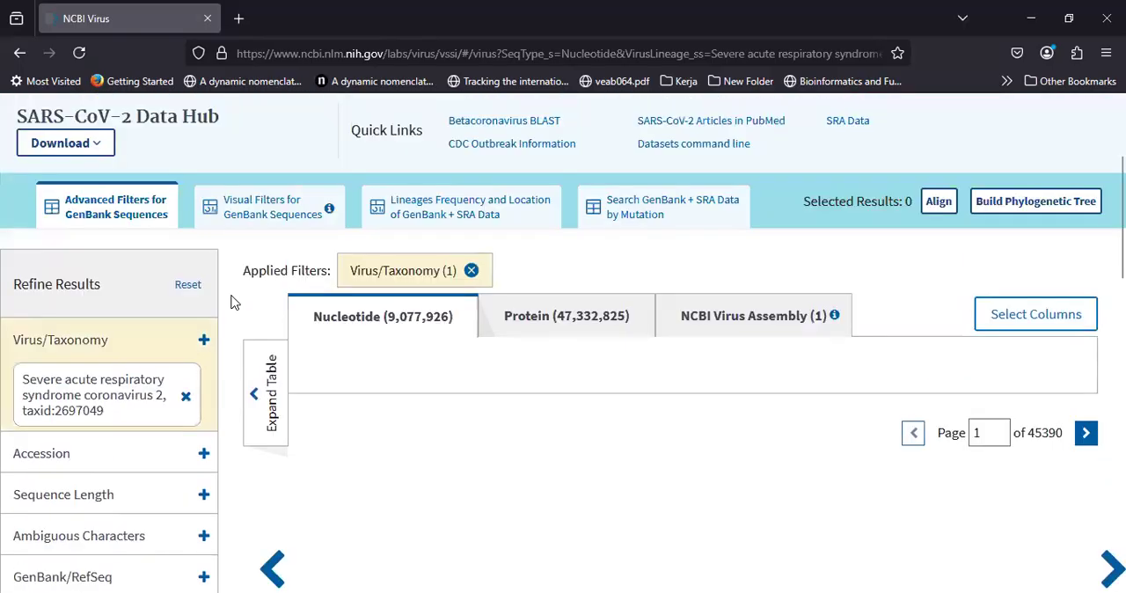
{"action": "scroll", "coordinate": [233, 304], "scroll_direction": "up", "scroll_amount": 2}
{"action": "scroll", "coordinate": [233, 304], "scroll_direction": "up", "scroll_amount": 1}
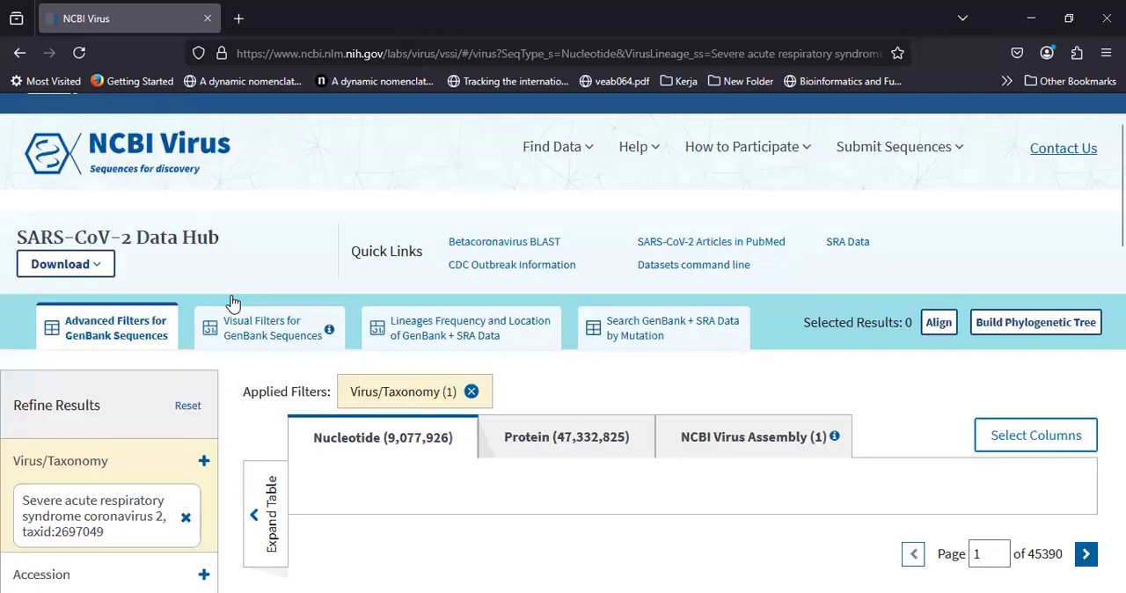
{"action": "scroll", "coordinate": [233, 303], "scroll_direction": "down", "scroll_amount": 2}
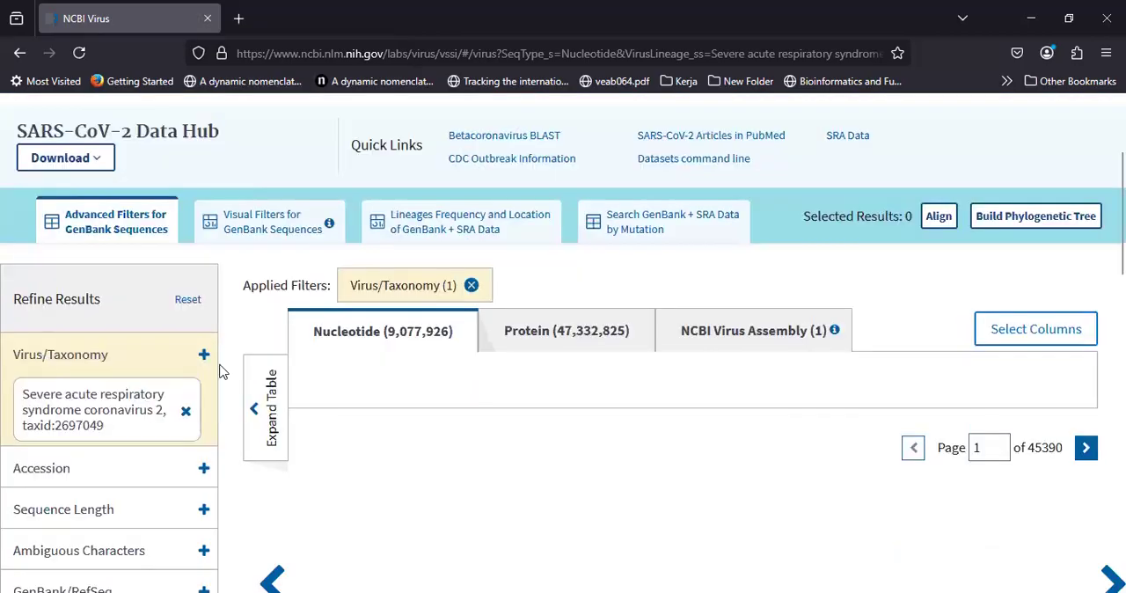
{"action": "scroll", "coordinate": [39, 255], "scroll_direction": "down", "scroll_amount": 1}
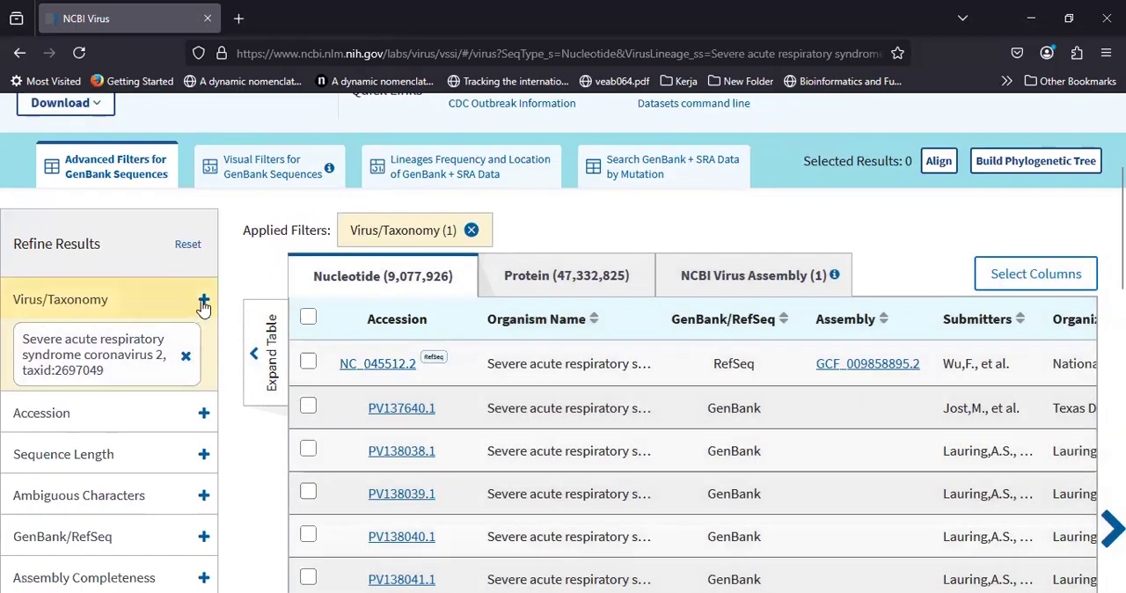
Step: Inspect the Virus/Taxonomy filter's search field and applied taxon, then collapse the filter again
{"action": "left_click", "coordinate": [203, 302]}
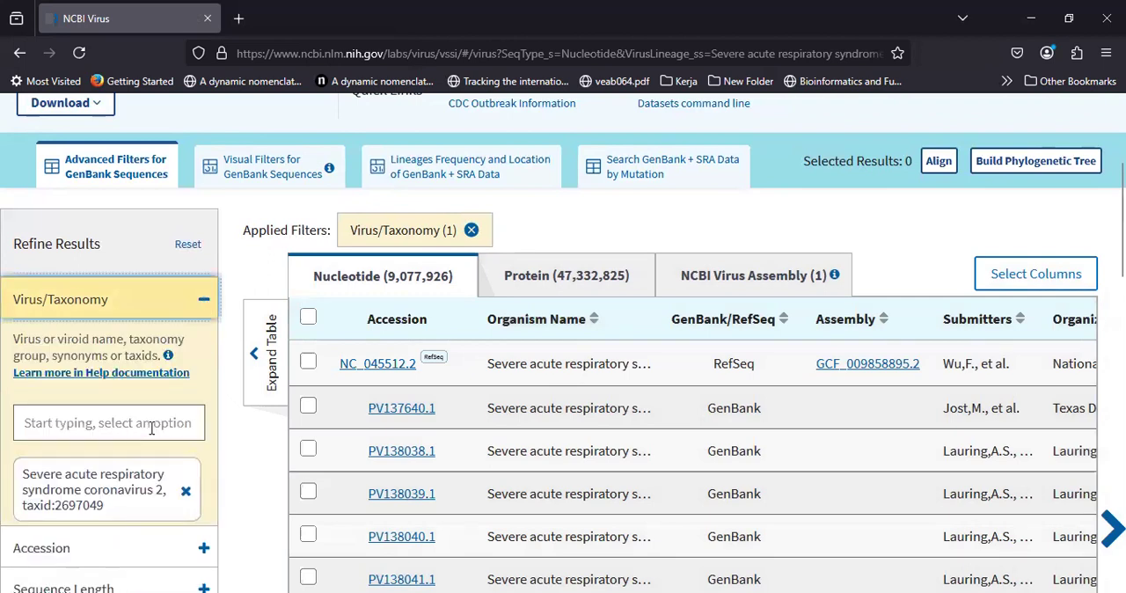
{"action": "left_click", "coordinate": [92, 423]}
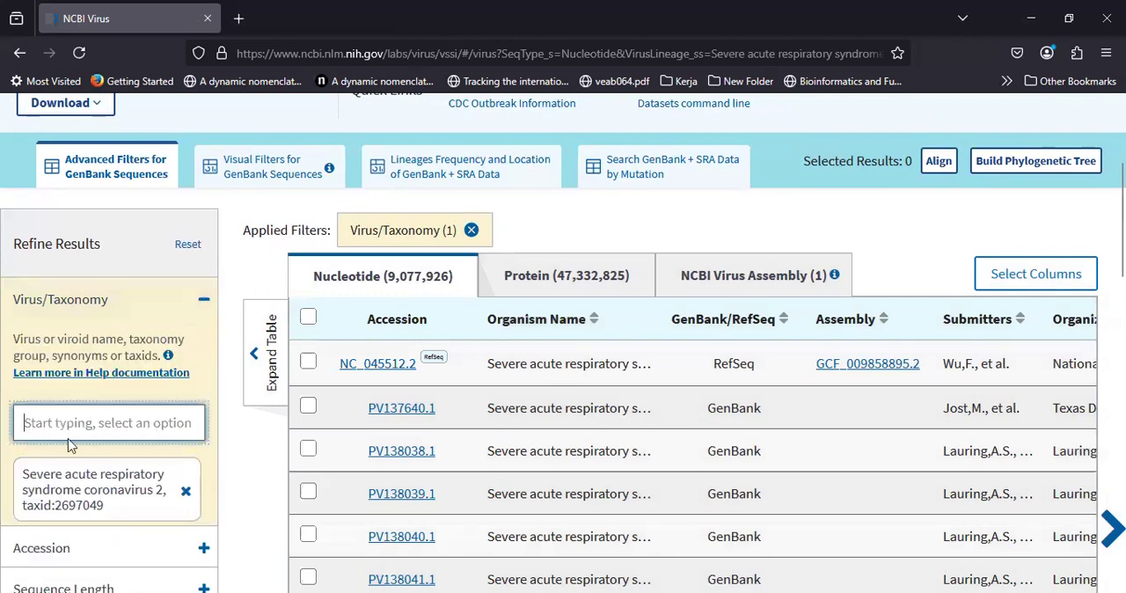
{"action": "left_click", "coordinate": [203, 305]}
{"action": "left_click", "coordinate": [203, 299]}
Step: Examine the nucleotide results table across its columns, from accession and organism to length, completeness, location and host
{"action": "scroll", "coordinate": [387, 211], "scroll_direction": "down", "scroll_amount": 1}
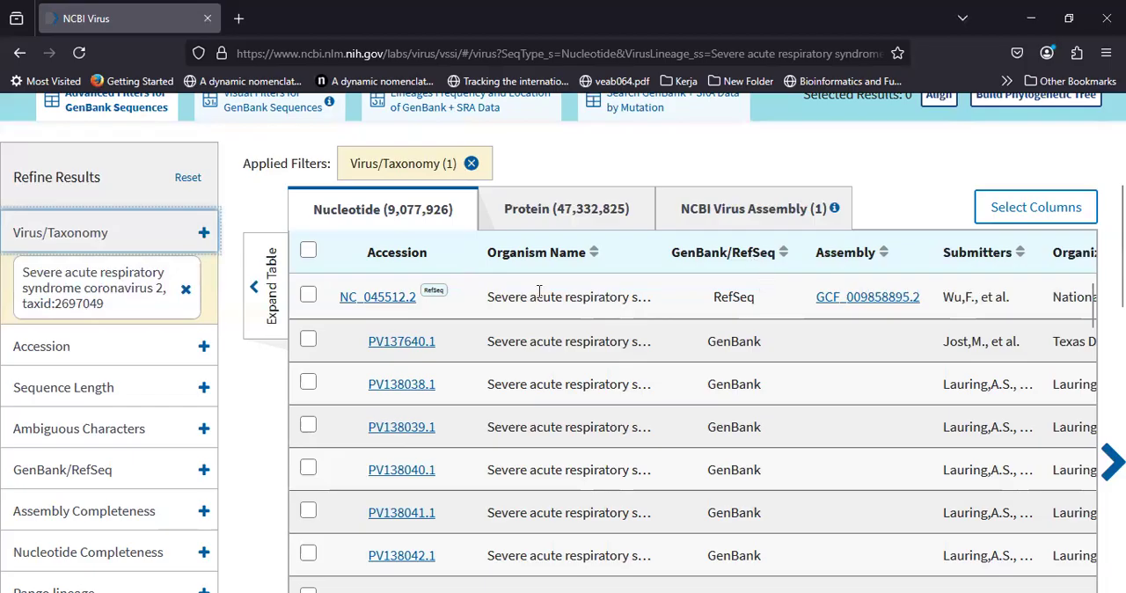
{"action": "scroll", "coordinate": [648, 340], "scroll_direction": "right", "scroll_amount": 2}
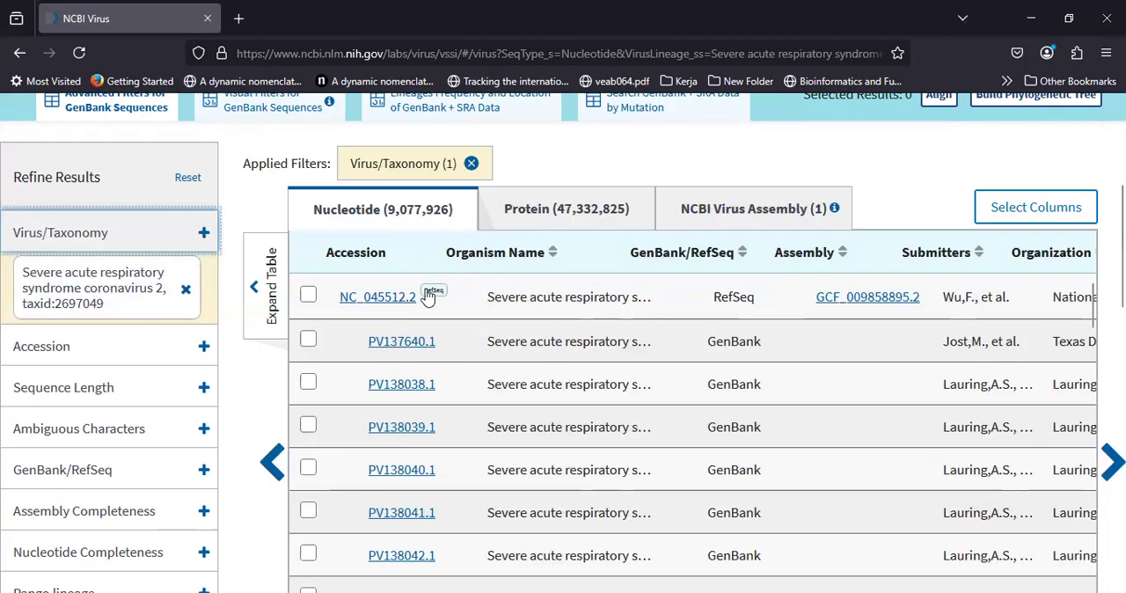
{"action": "scroll", "coordinate": [429, 297], "scroll_direction": "left", "scroll_amount": 2}
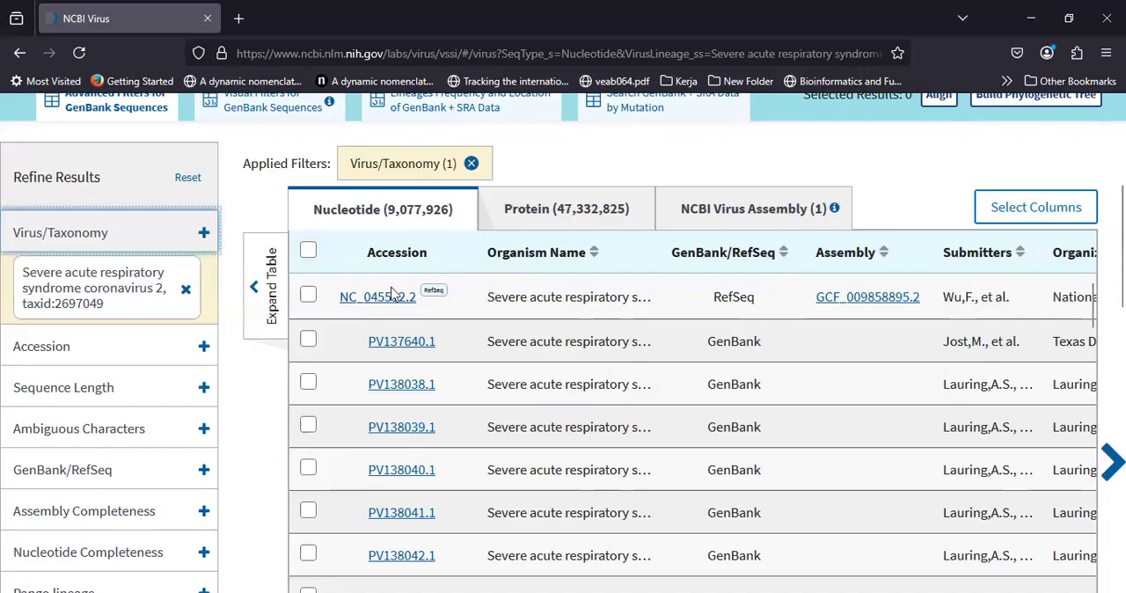
{"action": "scroll", "coordinate": [394, 294], "scroll_direction": "right", "scroll_amount": 3}
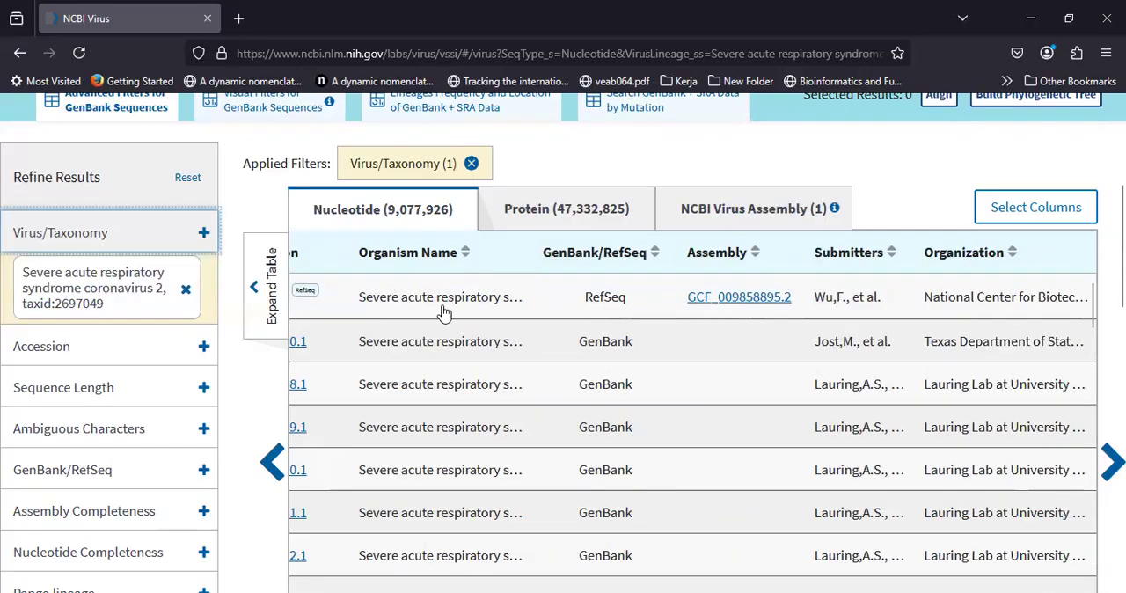
{"action": "scroll", "coordinate": [669, 302], "scroll_direction": "right", "scroll_amount": 3}
{"action": "scroll", "coordinate": [669, 302], "scroll_direction": "right", "scroll_amount": 3}
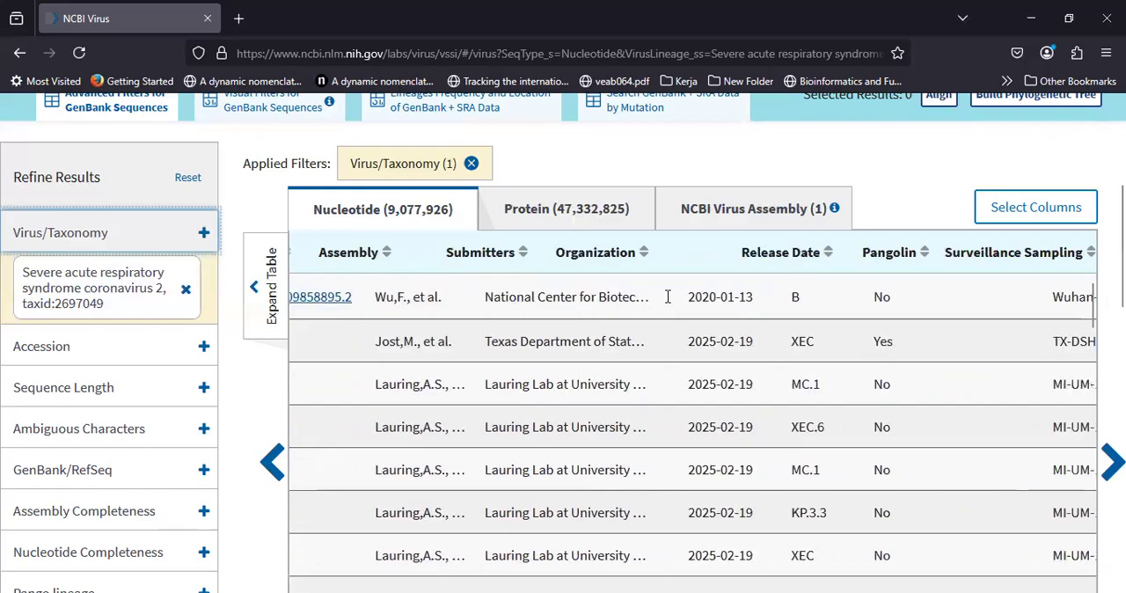
{"action": "scroll", "coordinate": [616, 291], "scroll_direction": "right", "scroll_amount": 3}
{"action": "scroll", "coordinate": [588, 285], "scroll_direction": "right", "scroll_amount": 1}
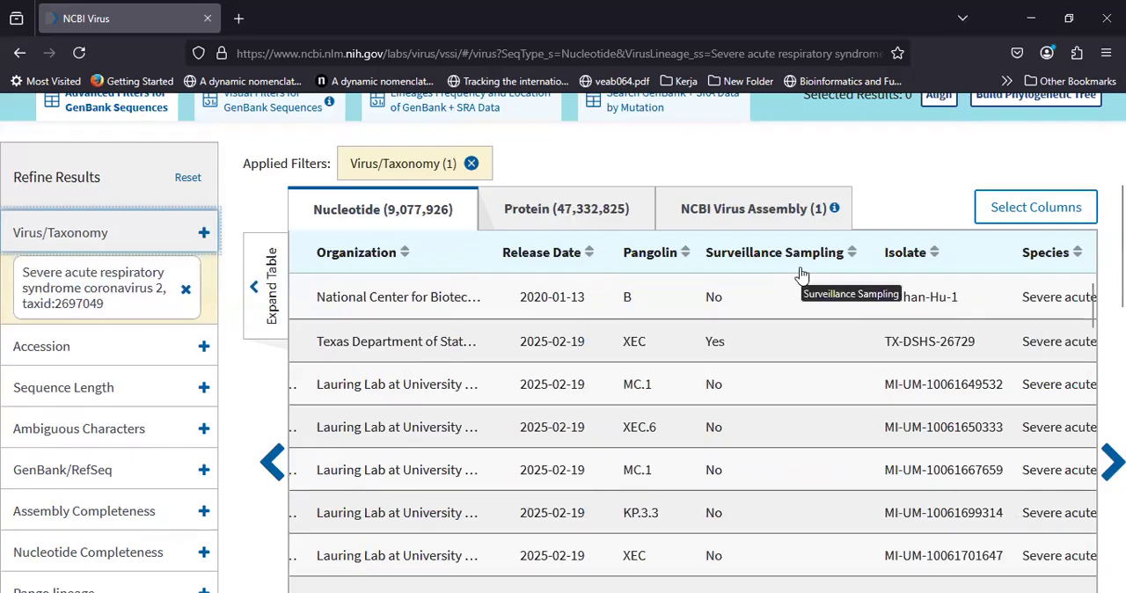
{"action": "scroll", "coordinate": [930, 312], "scroll_direction": "right", "scroll_amount": 7}
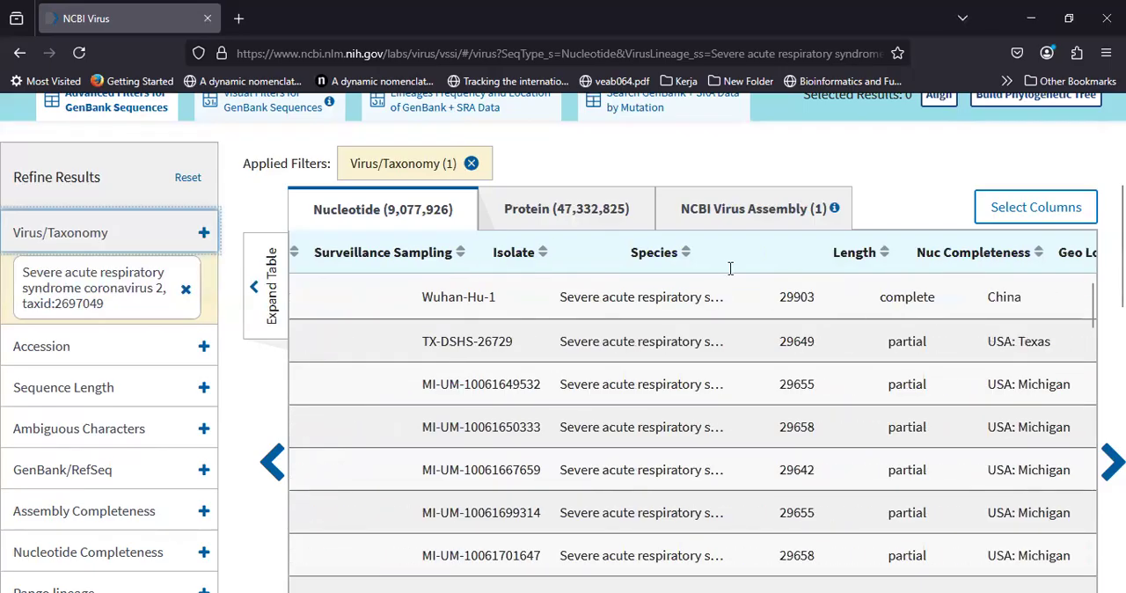
{"action": "scroll", "coordinate": [763, 313], "scroll_direction": "right", "scroll_amount": 1}
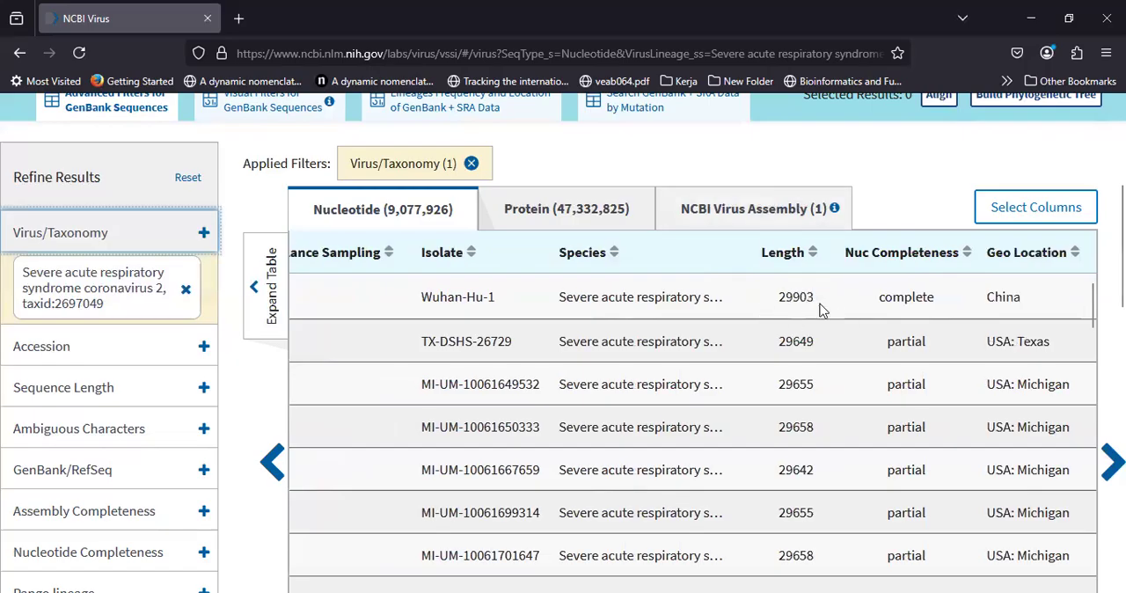
{"action": "scroll", "coordinate": [758, 322], "scroll_direction": "right", "scroll_amount": 4}
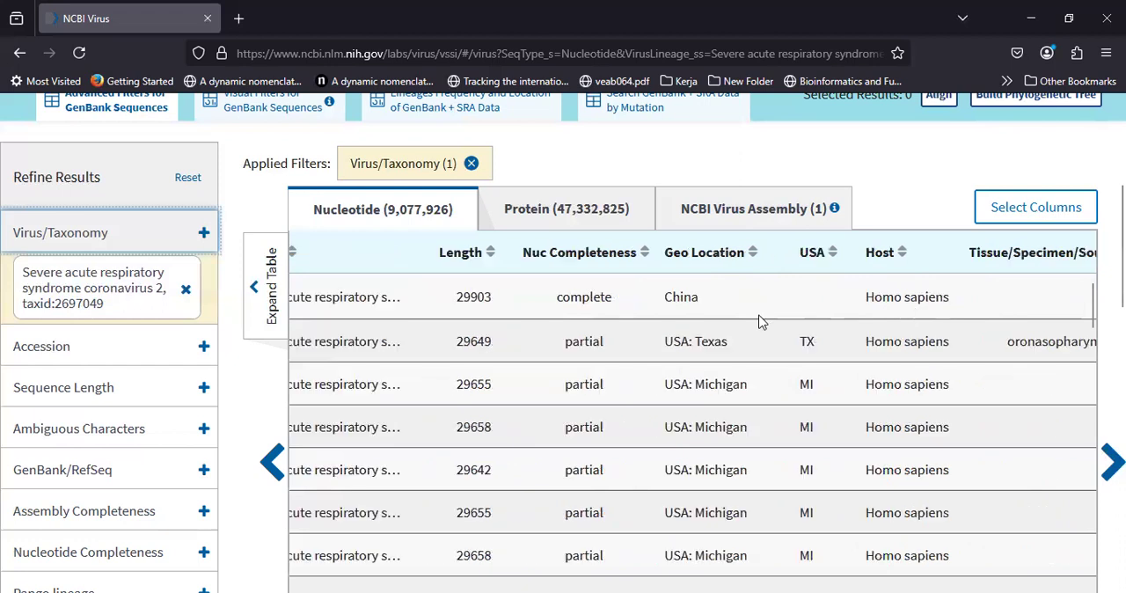
{"action": "scroll", "coordinate": [902, 317], "scroll_direction": "right", "scroll_amount": 2}
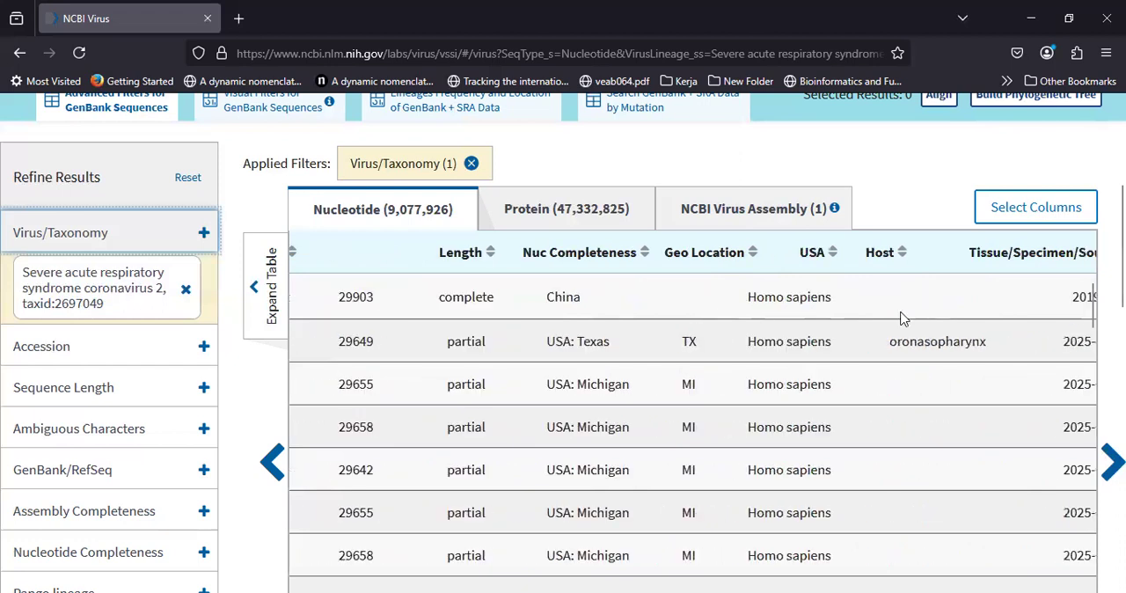
{"action": "scroll", "coordinate": [901, 318], "scroll_direction": "right", "scroll_amount": 1}
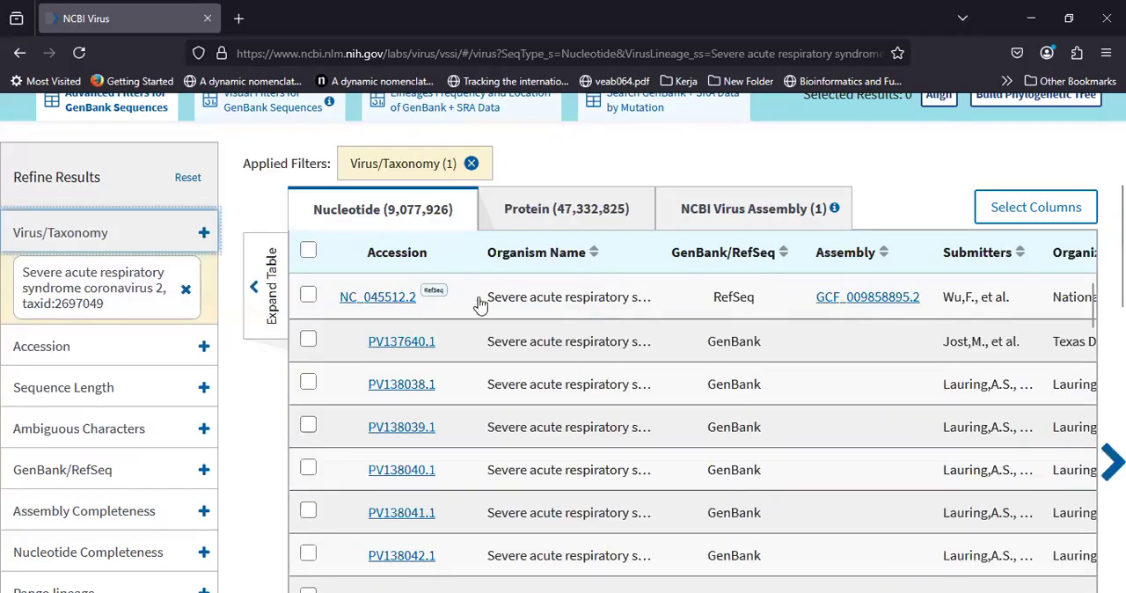
Step: Show the nucleotide details of RefSeq accession NC_045512.2 and open its full GenBank record
{"action": "left_click", "coordinate": [384, 297]}
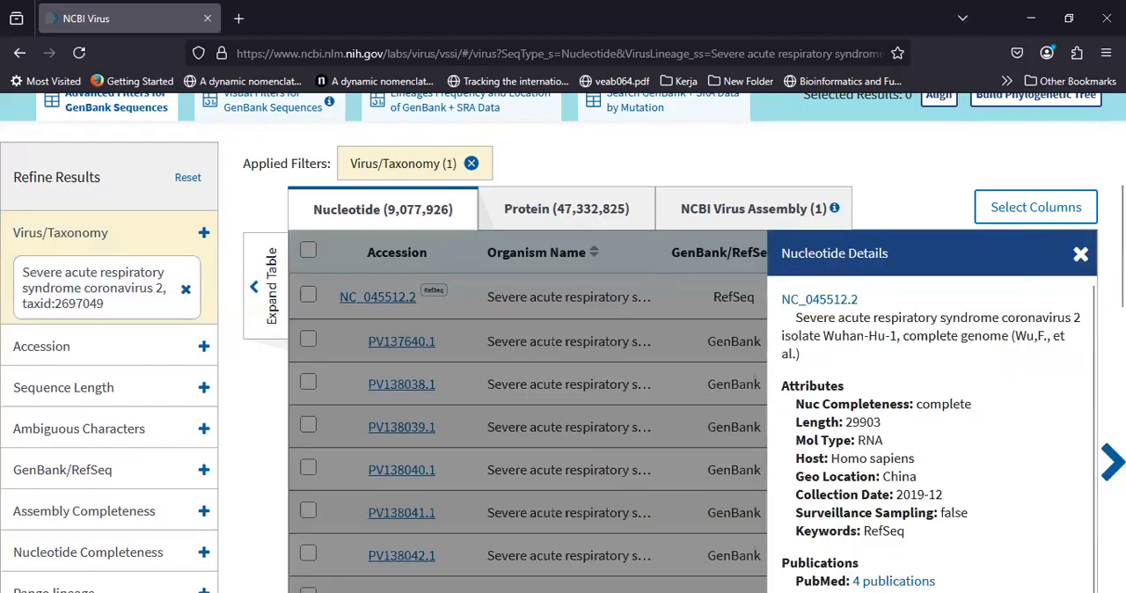
{"action": "scroll", "coordinate": [920, 266], "scroll_direction": "down", "scroll_amount": 1}
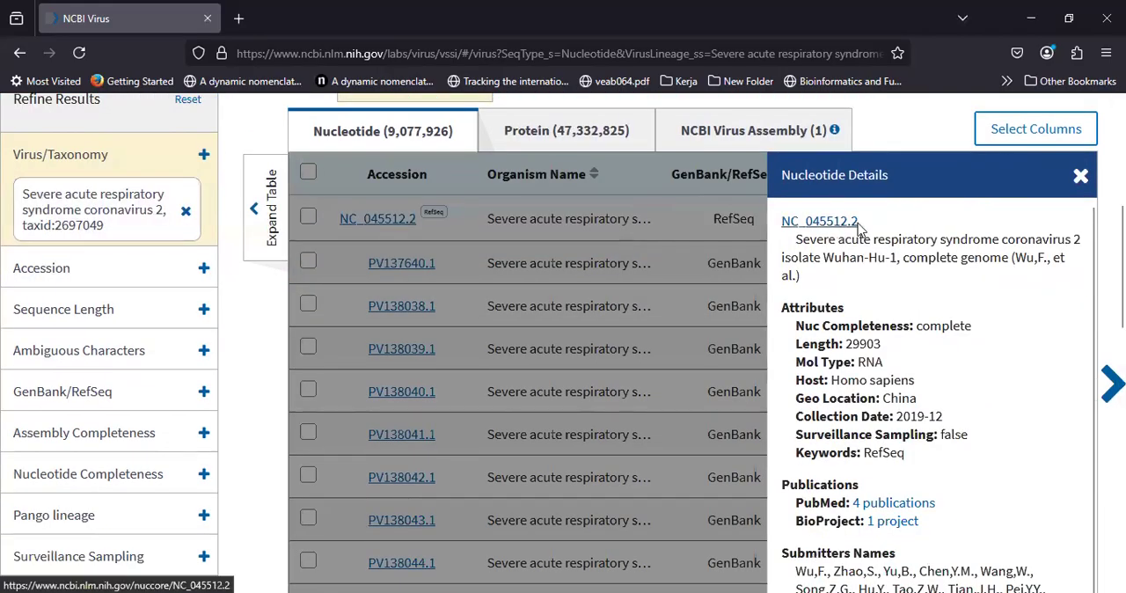
{"action": "scroll", "coordinate": [911, 260], "scroll_direction": "down", "scroll_amount": 3}
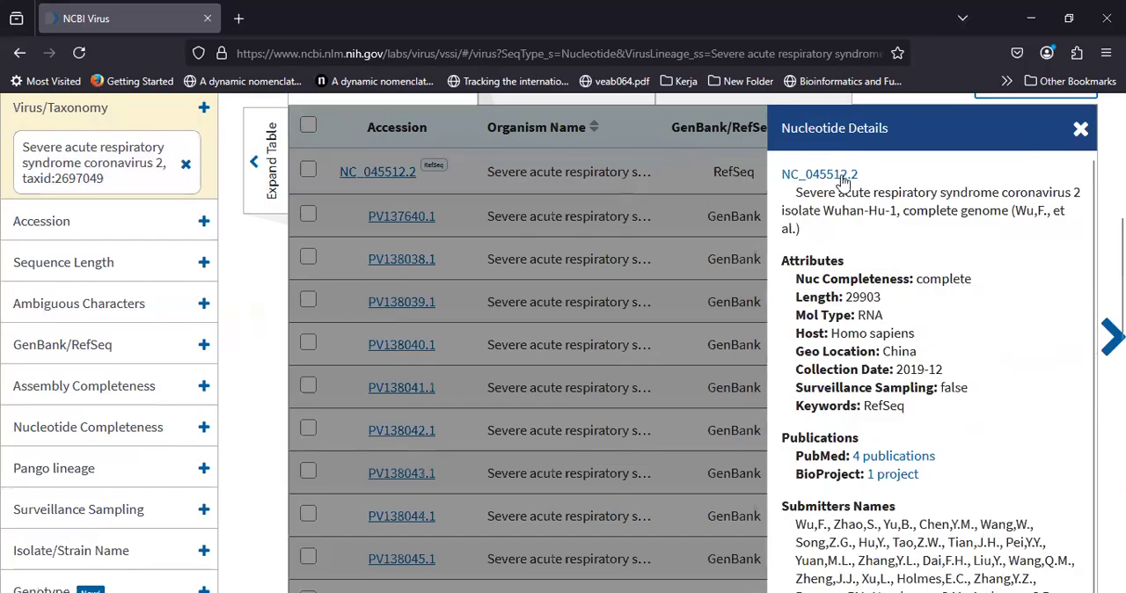
{"action": "left_click", "coordinate": [827, 175]}
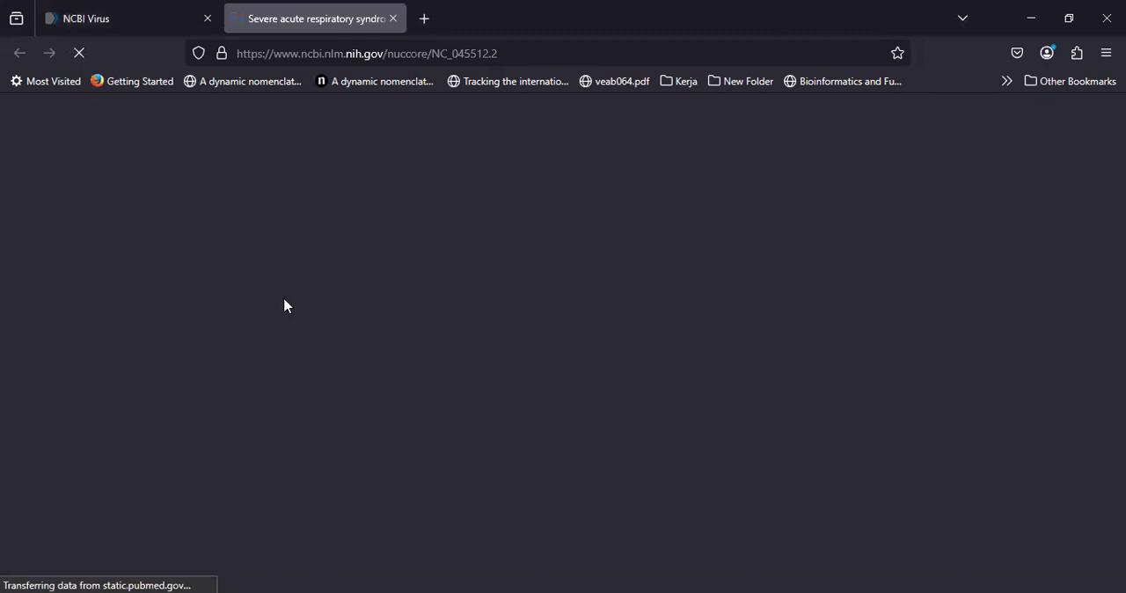
{"action": "scroll", "coordinate": [256, 348], "scroll_direction": "down", "scroll_amount": 1}
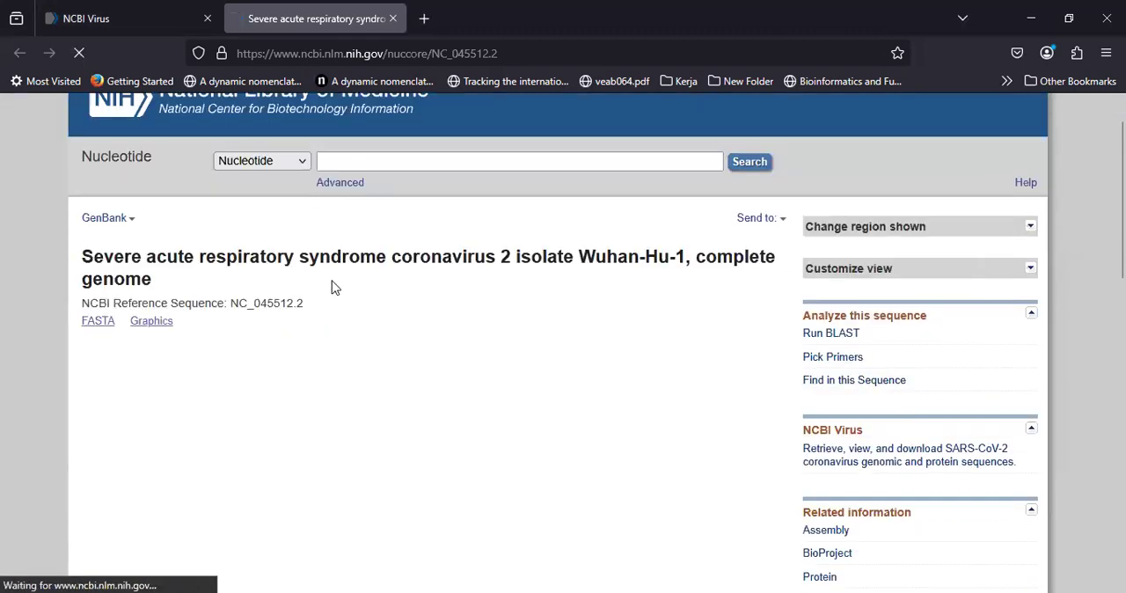
{"action": "scroll", "coordinate": [334, 288], "scroll_direction": "down", "scroll_amount": 1}
{"action": "scroll", "coordinate": [334, 288], "scroll_direction": "up", "scroll_amount": 1}
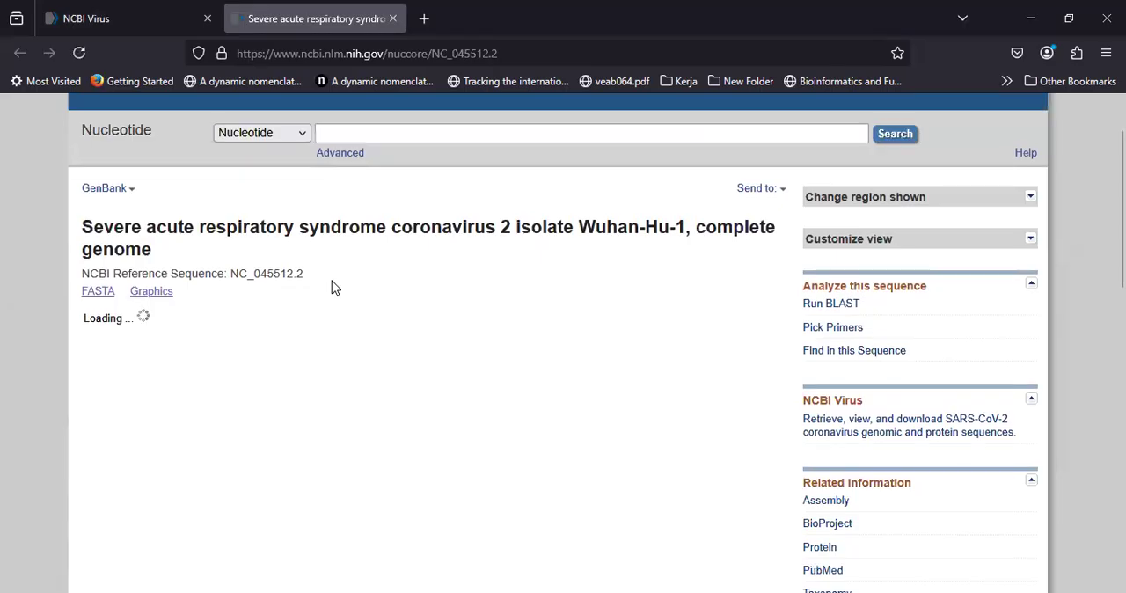
Step: Look through the NC_045512.2 GenBank record, including its source, references, gene annotations and coding sequence translation
{"action": "scroll", "coordinate": [333, 286], "scroll_direction": "down", "scroll_amount": 3}
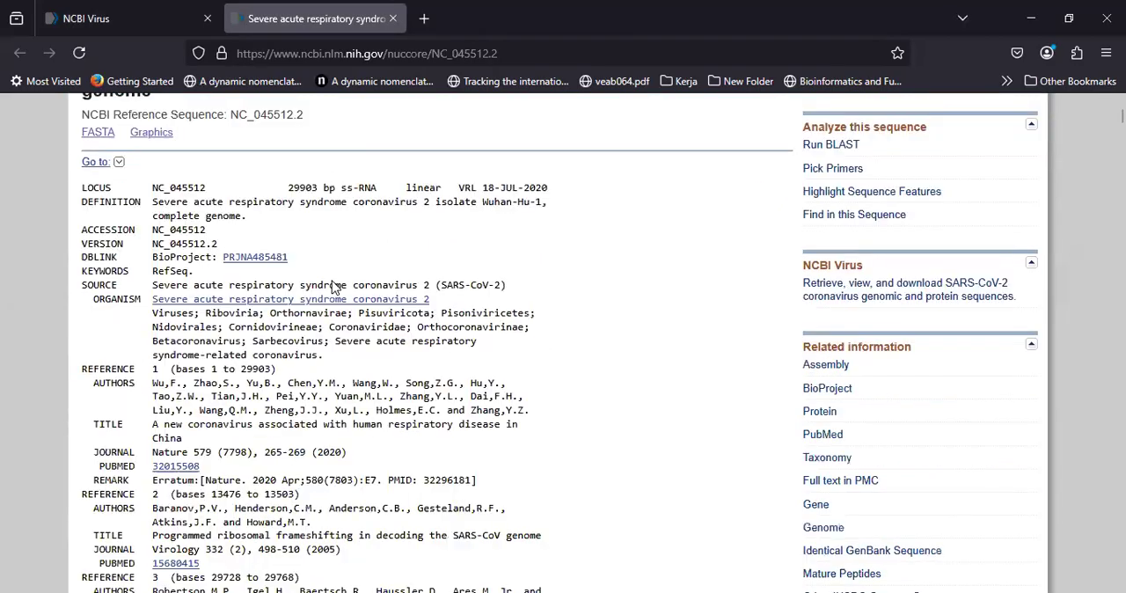
{"action": "scroll", "coordinate": [333, 286], "scroll_direction": "down", "scroll_amount": 5}
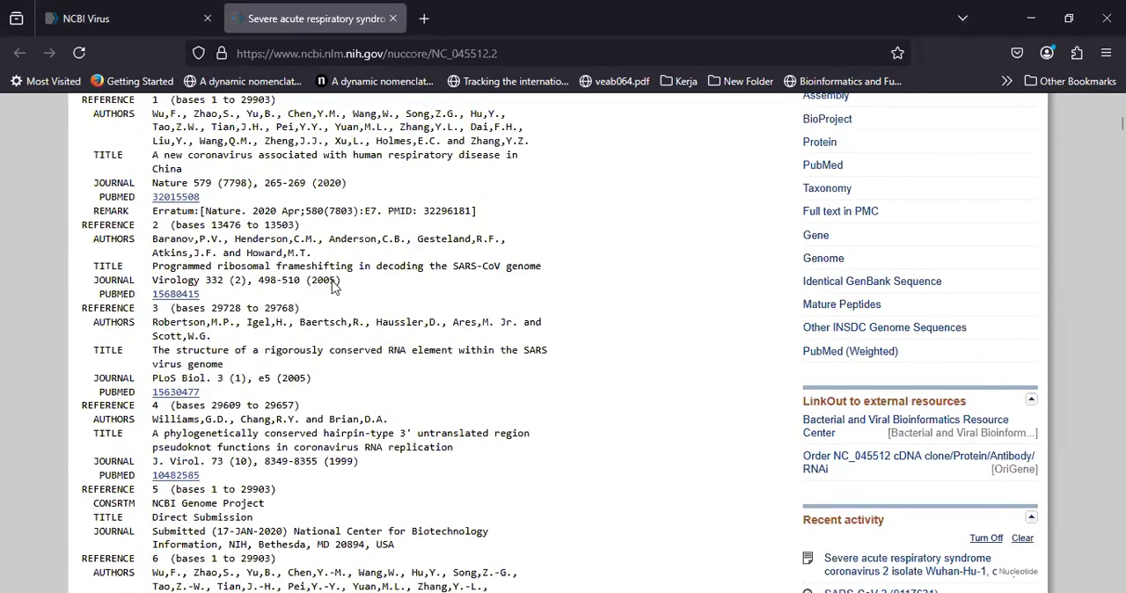
{"action": "scroll", "coordinate": [332, 286], "scroll_direction": "down", "scroll_amount": 13}
{"action": "scroll", "coordinate": [333, 286], "scroll_direction": "down", "scroll_amount": 14}
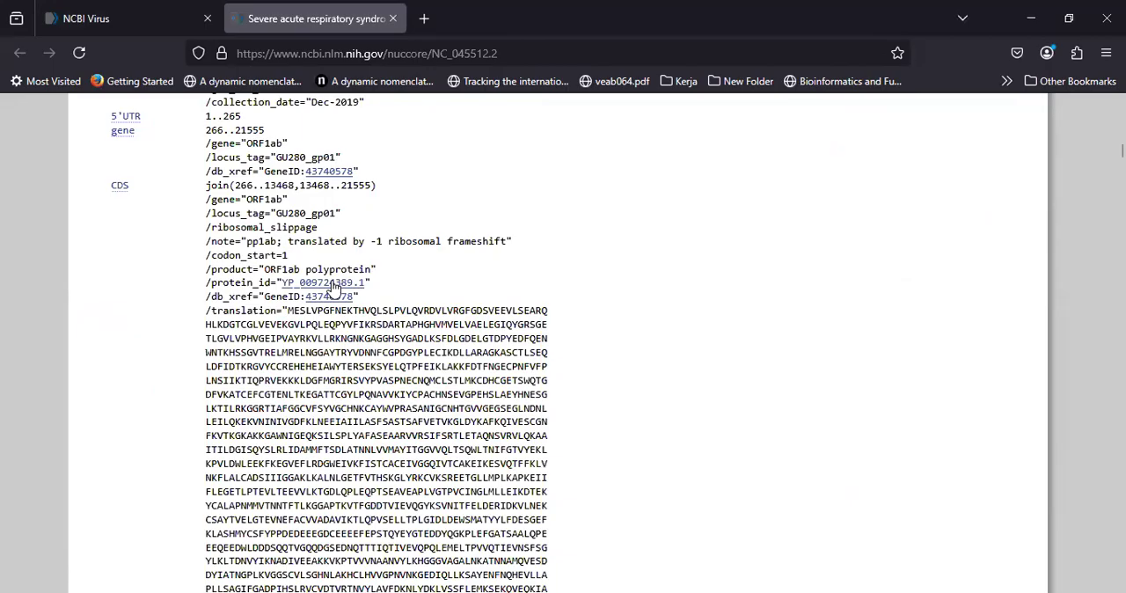
{"action": "scroll", "coordinate": [333, 286], "scroll_direction": "up", "scroll_amount": 20}
{"action": "scroll", "coordinate": [592, 172], "scroll_direction": "up", "scroll_amount": 4}
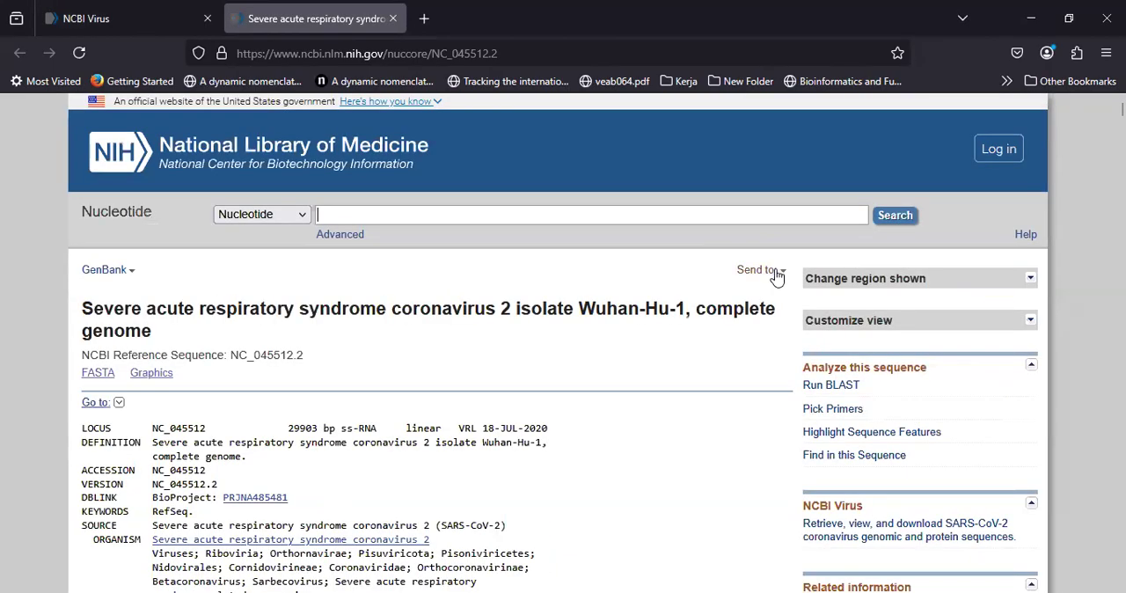
Step: Download the complete NC_045512.2 record to a file in FASTA format and open the downloaded sequence file
{"action": "left_click", "coordinate": [776, 276]}
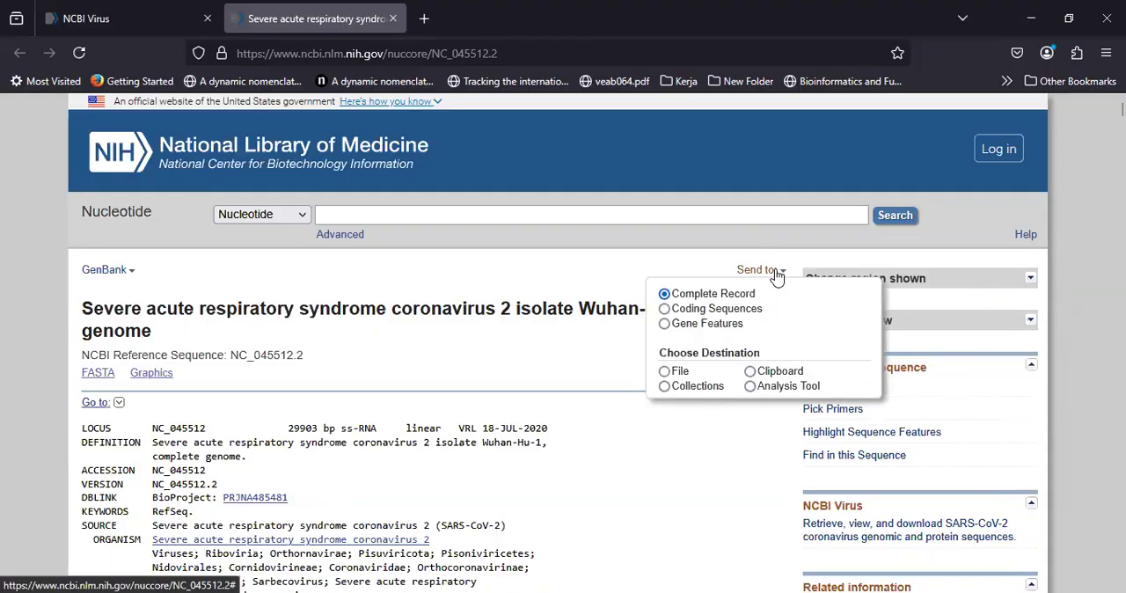
{"action": "left_click", "coordinate": [668, 373]}
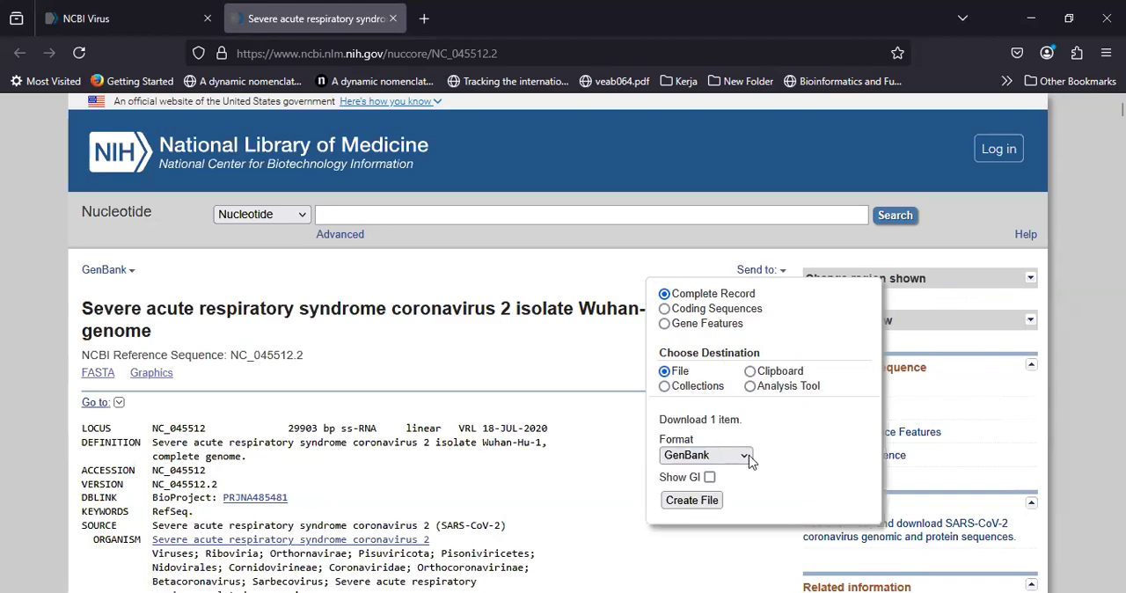
{"action": "left_click", "coordinate": [723, 462]}
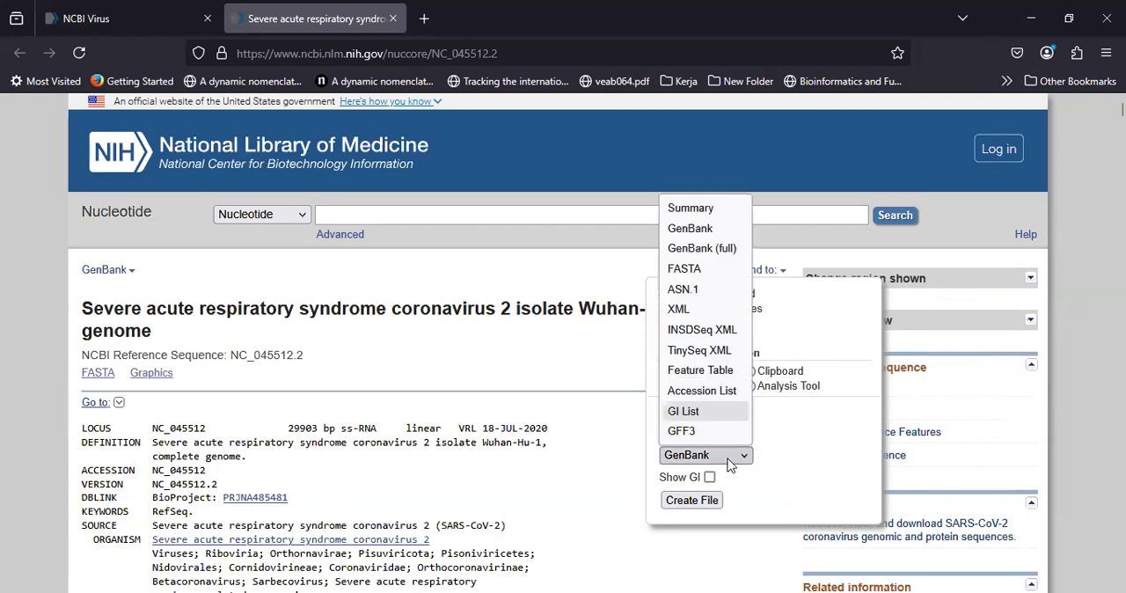
{"action": "left_click", "coordinate": [685, 270]}
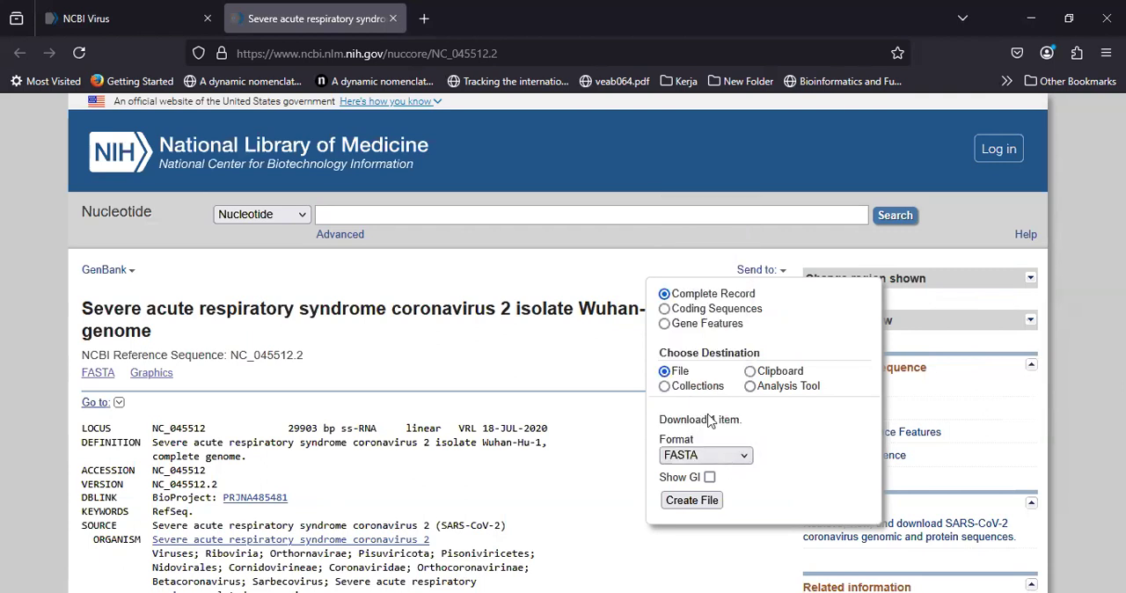
{"action": "left_click", "coordinate": [692, 499]}
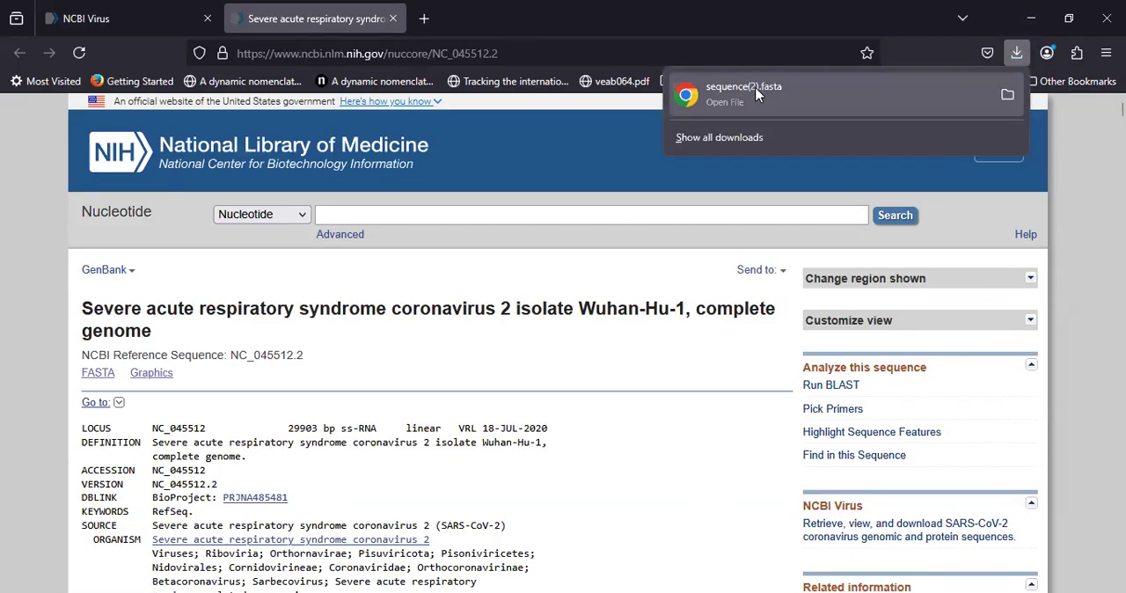
{"action": "double_click", "coordinate": [757, 89]}
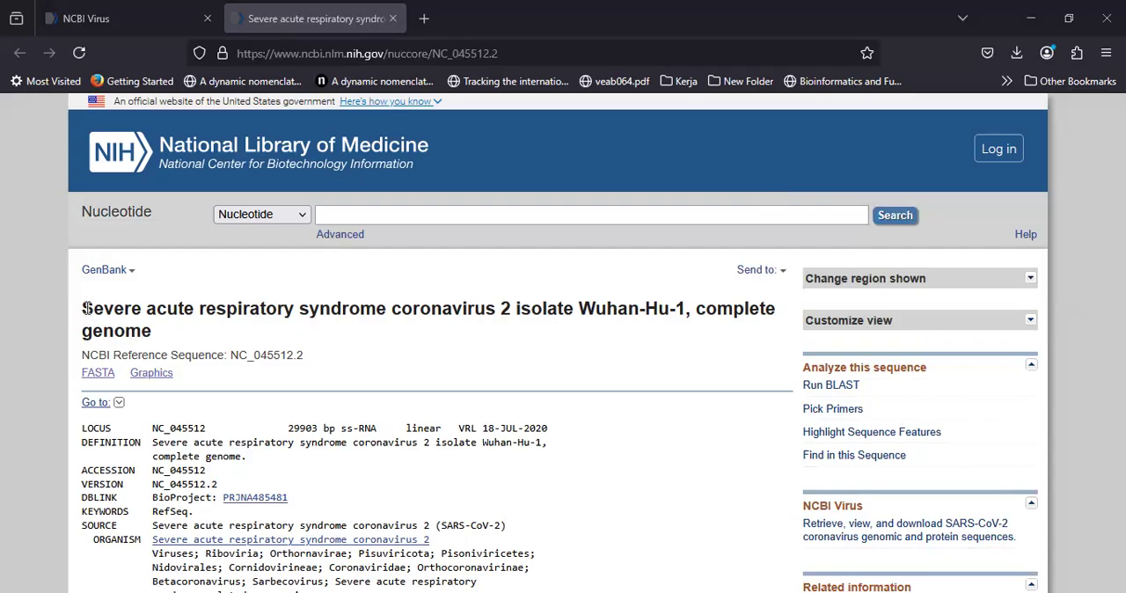
Step: Highlight the full title of the Wuhan-Hu-1 complete genome record, then clear the highlight
{"action": "left_click_drag", "start_coordinate": [83, 308], "coordinate": [152, 332]}
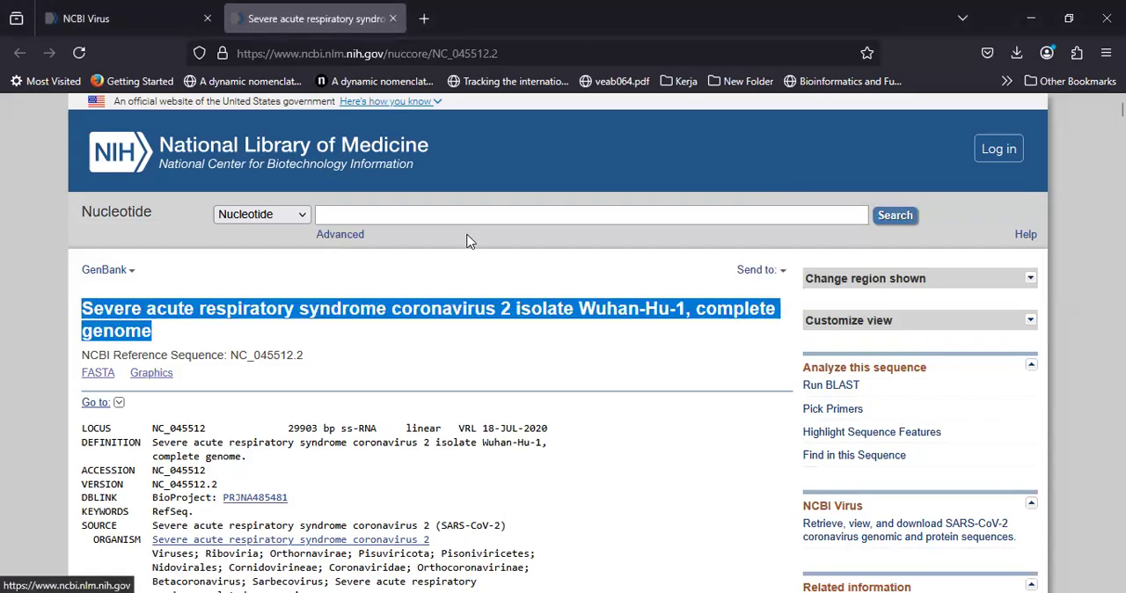
{"action": "key", "text": "alt+Tab"}
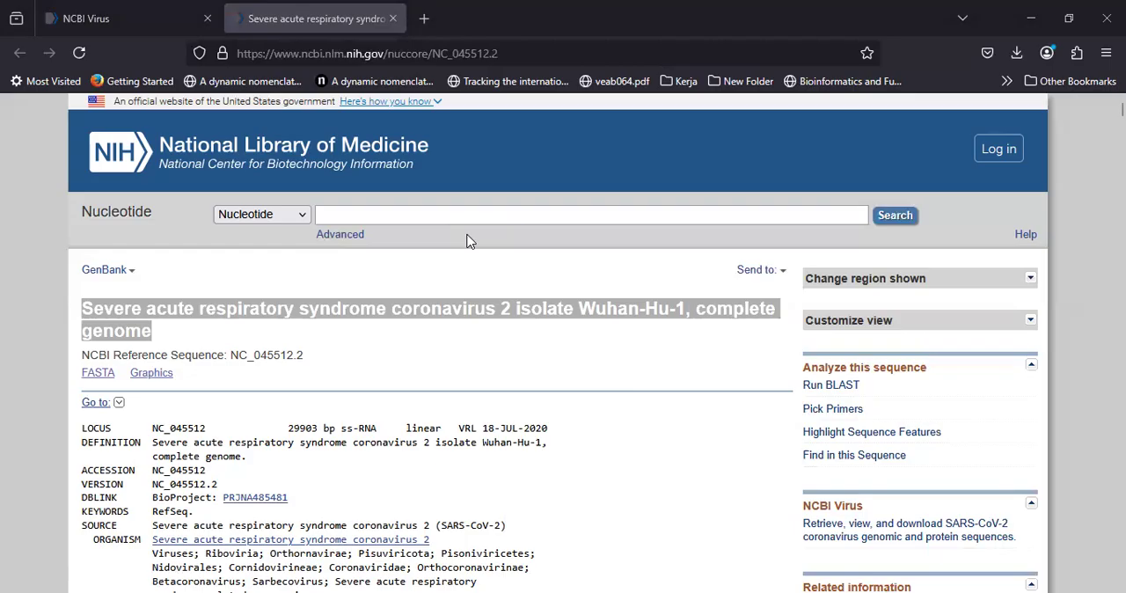
{"action": "left_click", "coordinate": [280, 290]}
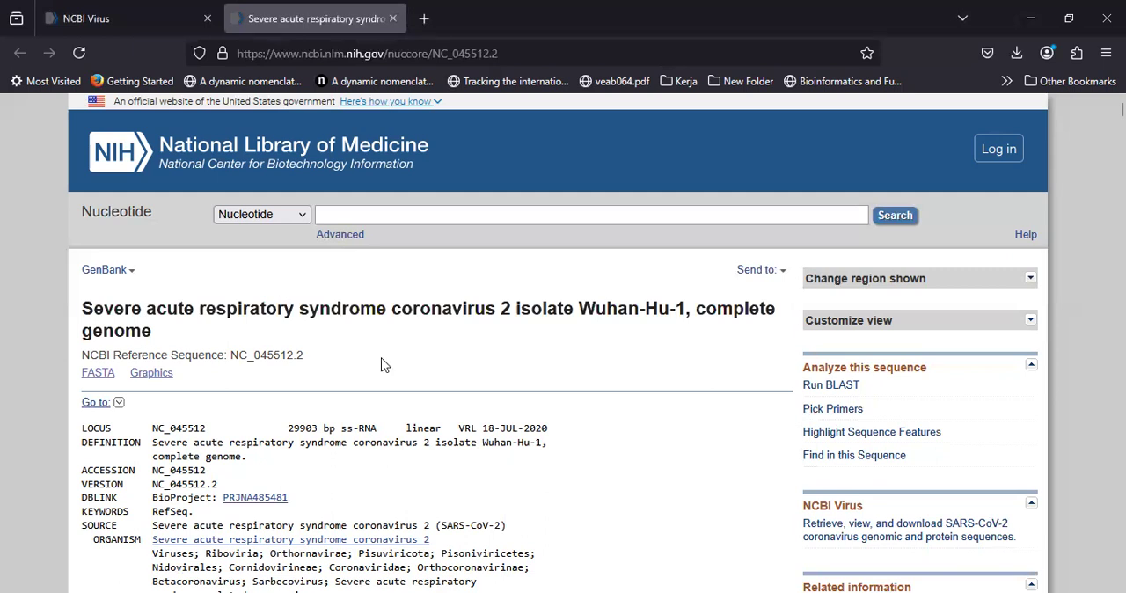
Step: Return to the NCBI Virus results and close the nucleotide details of NC_045512.2
{"action": "left_click", "coordinate": [105, 19]}
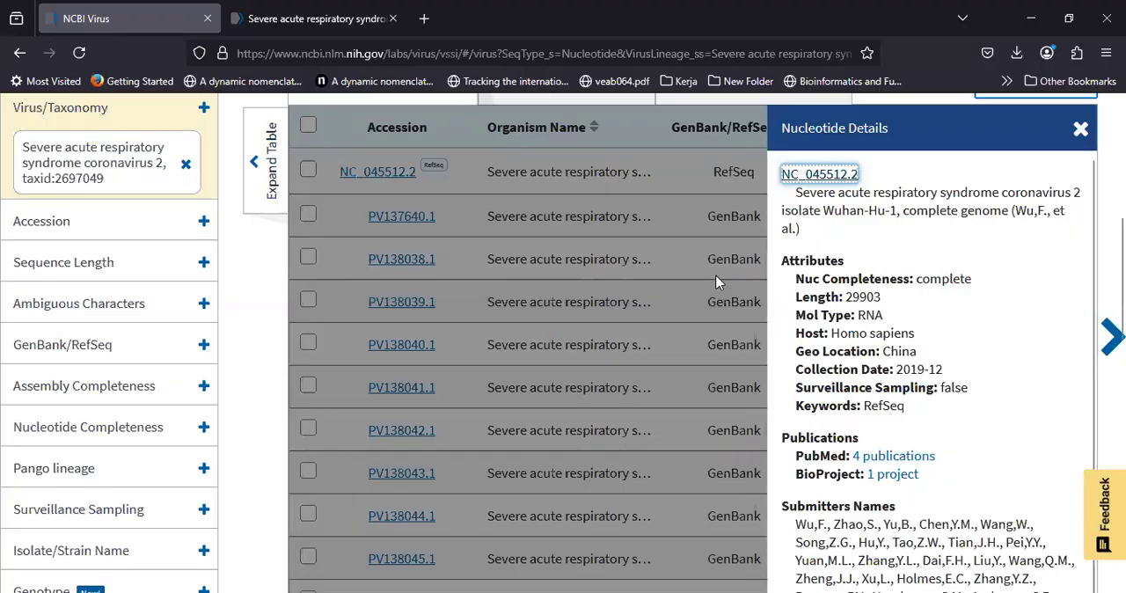
{"action": "left_click", "coordinate": [742, 295]}
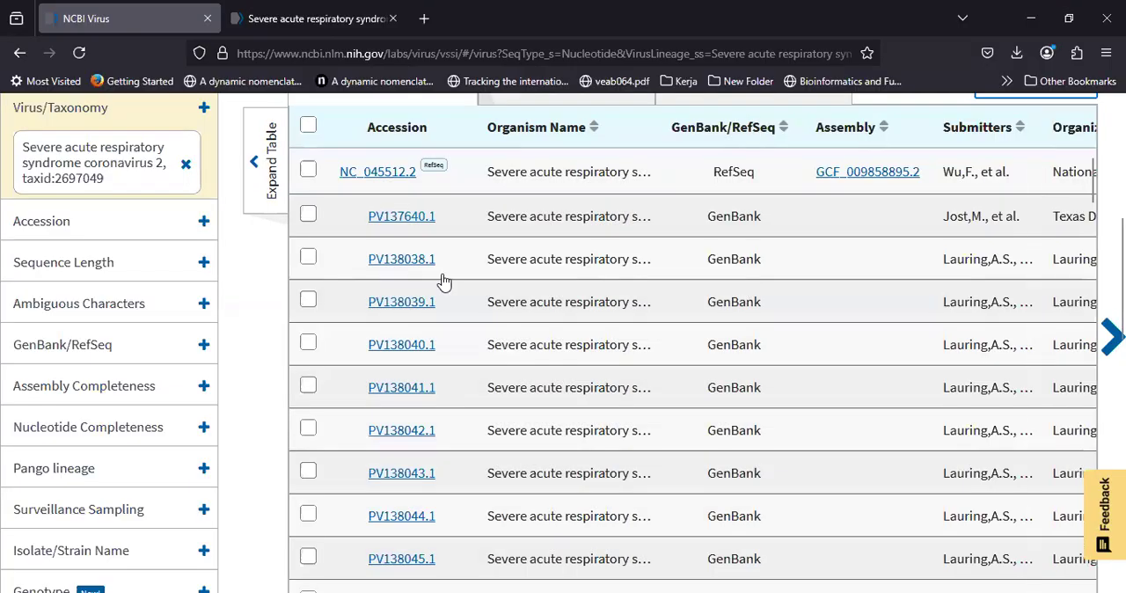
{"action": "scroll", "coordinate": [475, 295], "scroll_direction": "up", "scroll_amount": 1}
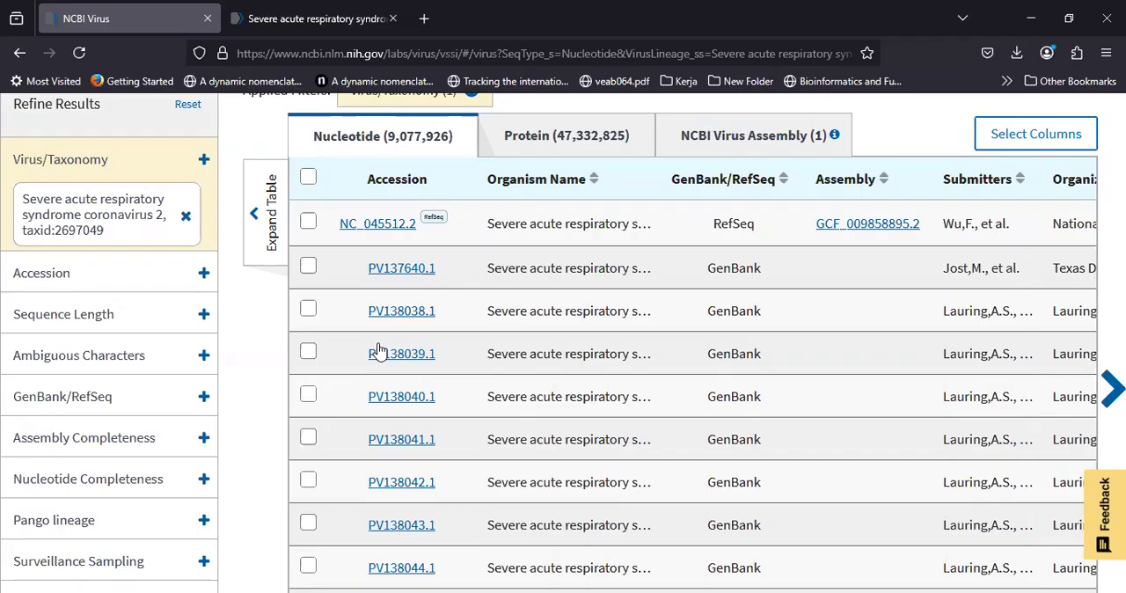
{"action": "scroll", "coordinate": [140, 356], "scroll_direction": "up", "scroll_amount": 1}
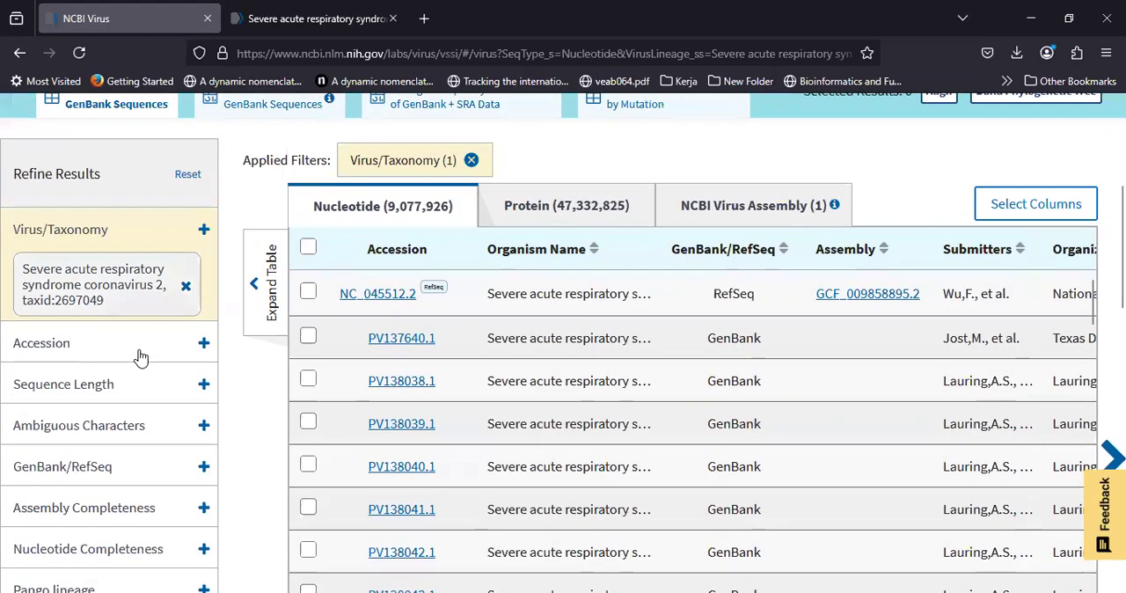
Step: Look through the available result refinement filters, from Virus/Taxonomy down to Vaccine Strain
{"action": "scroll", "coordinate": [85, 264], "scroll_direction": "down", "scroll_amount": 1}
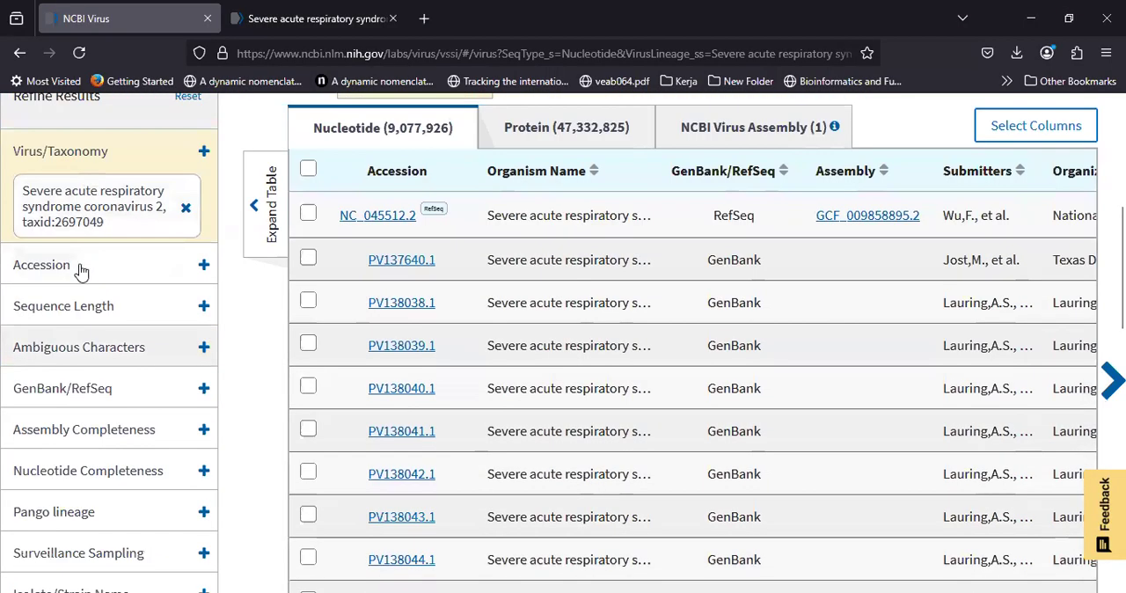
{"action": "scroll", "coordinate": [103, 347], "scroll_direction": "down", "scroll_amount": 1}
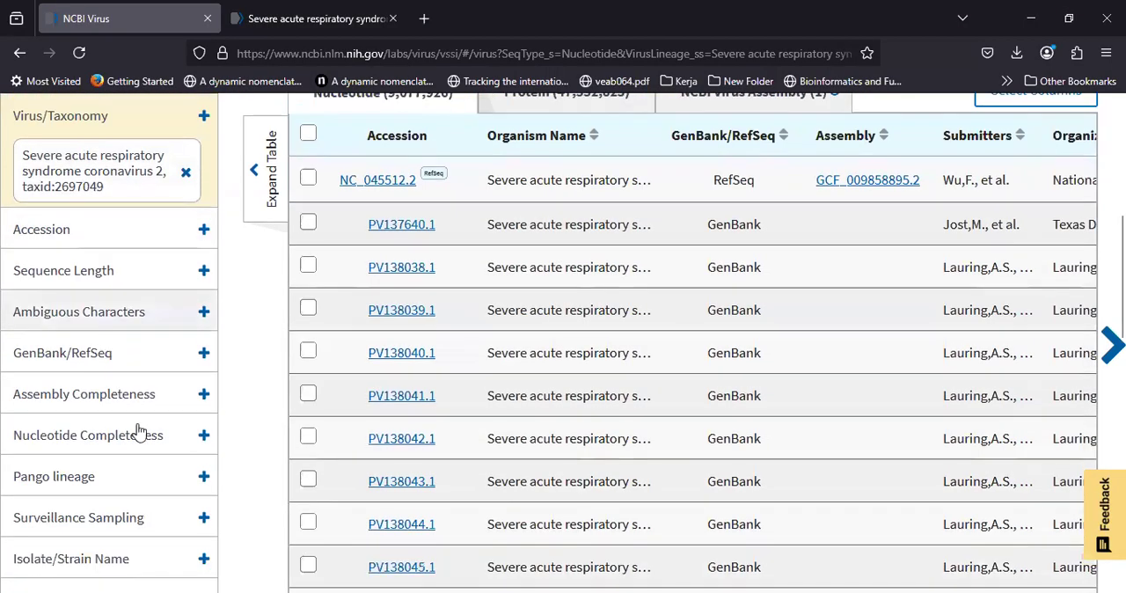
{"action": "scroll", "coordinate": [131, 431], "scroll_direction": "down", "scroll_amount": 1}
{"action": "scroll", "coordinate": [138, 439], "scroll_direction": "down", "scroll_amount": 6}
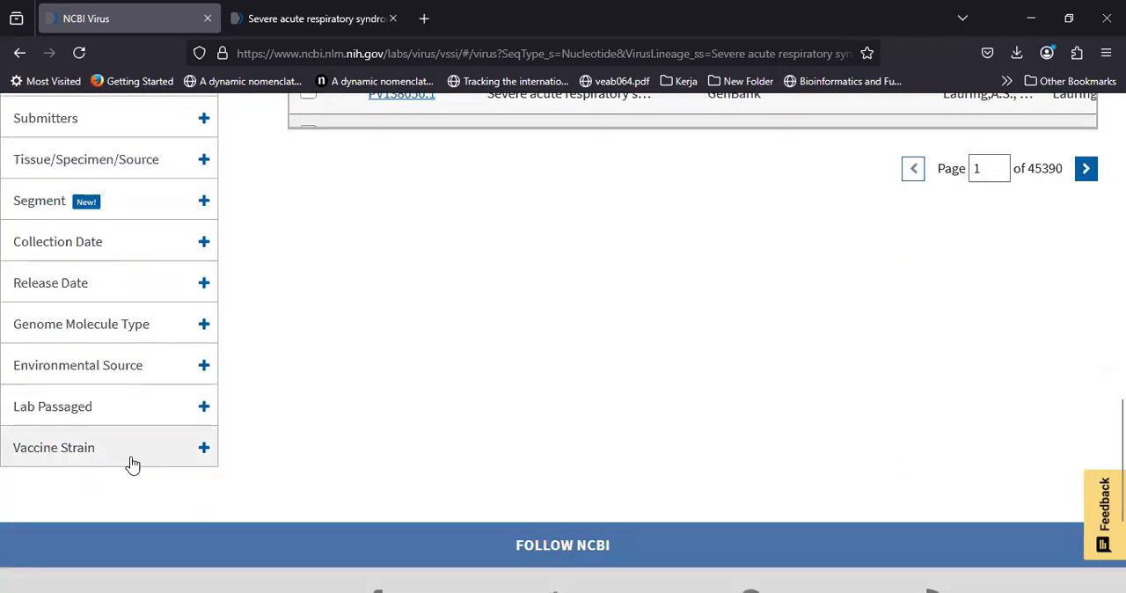
{"action": "scroll", "coordinate": [132, 465], "scroll_direction": "up", "scroll_amount": 8}
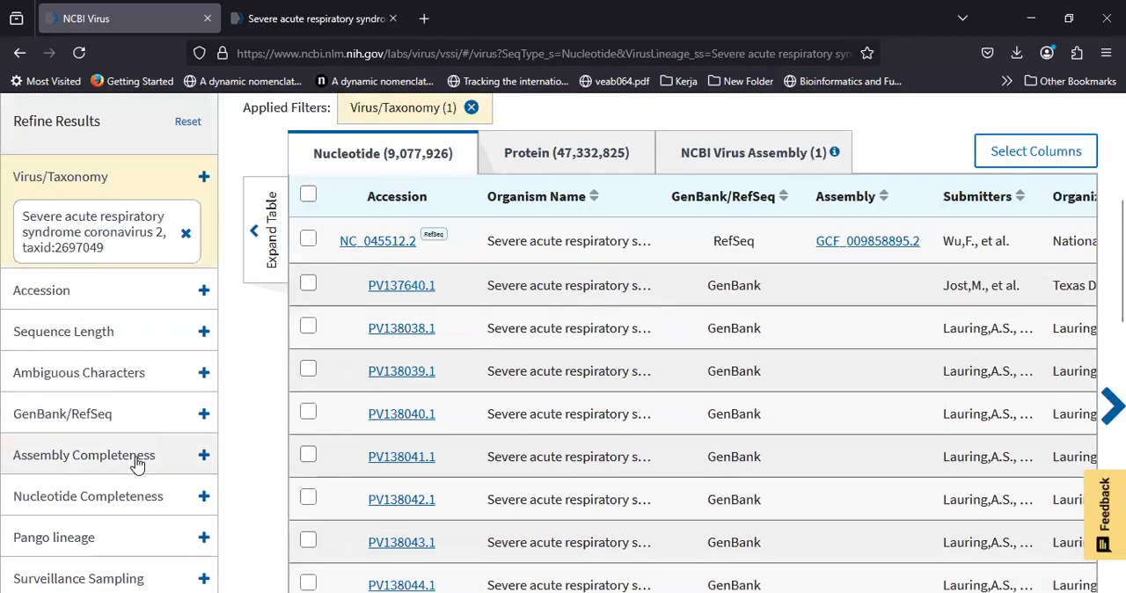
Step: Filter the SARS-CoV-2 sequences by Pango lineage B.1.1.7
{"action": "scroll", "coordinate": [136, 463], "scroll_direction": "down", "scroll_amount": 1}
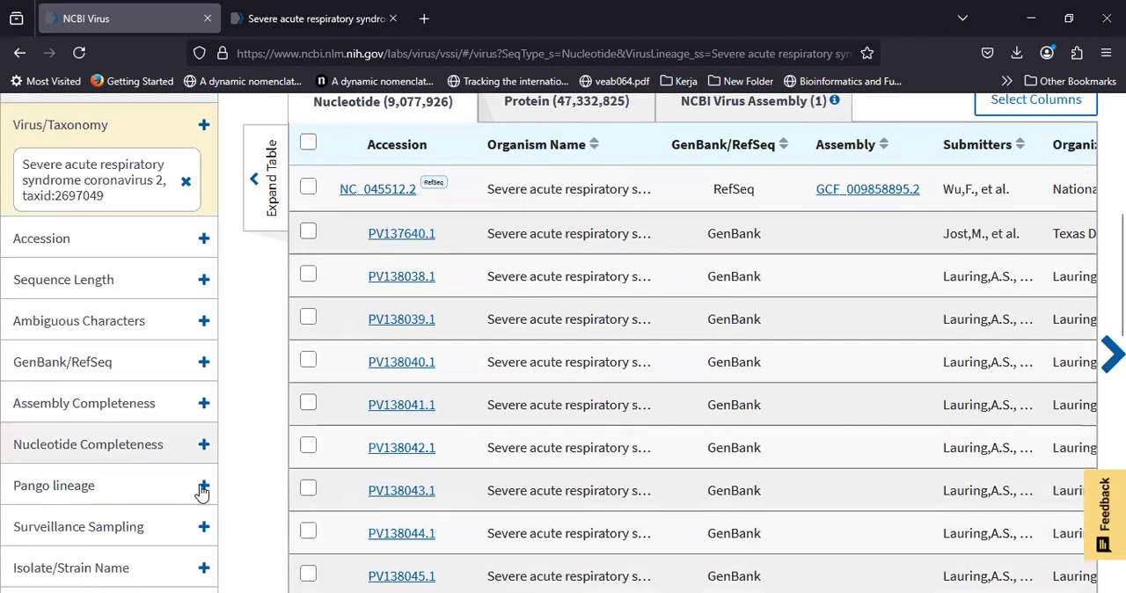
{"action": "left_click", "coordinate": [202, 489]}
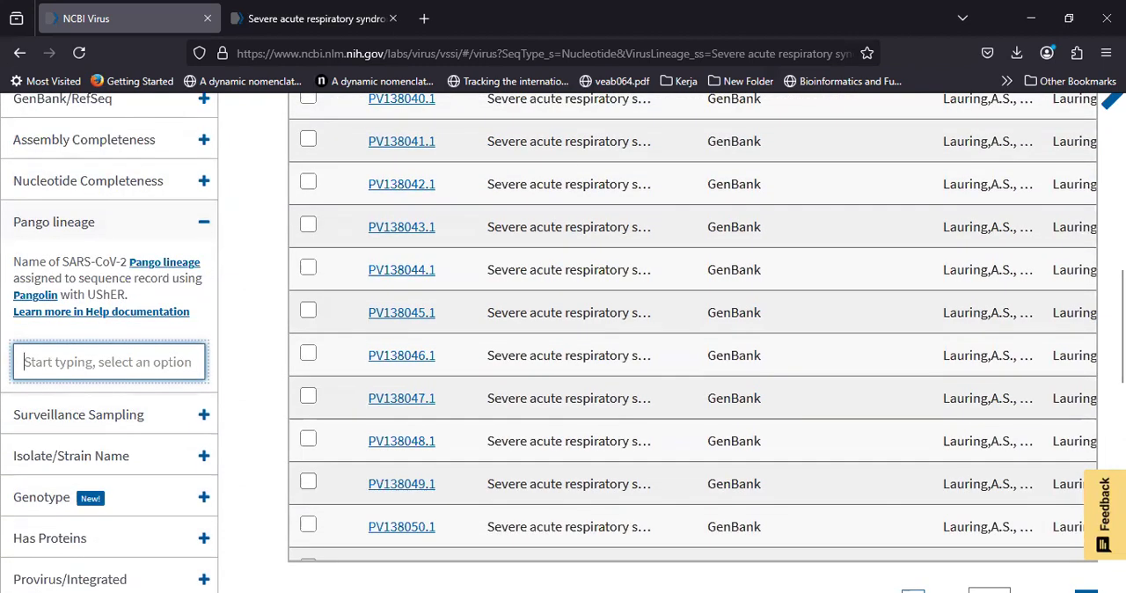
{"action": "type", "text": "B>"}
{"action": "key", "text": "BackSpace"}
{"action": "type", "text": ".1.1."}
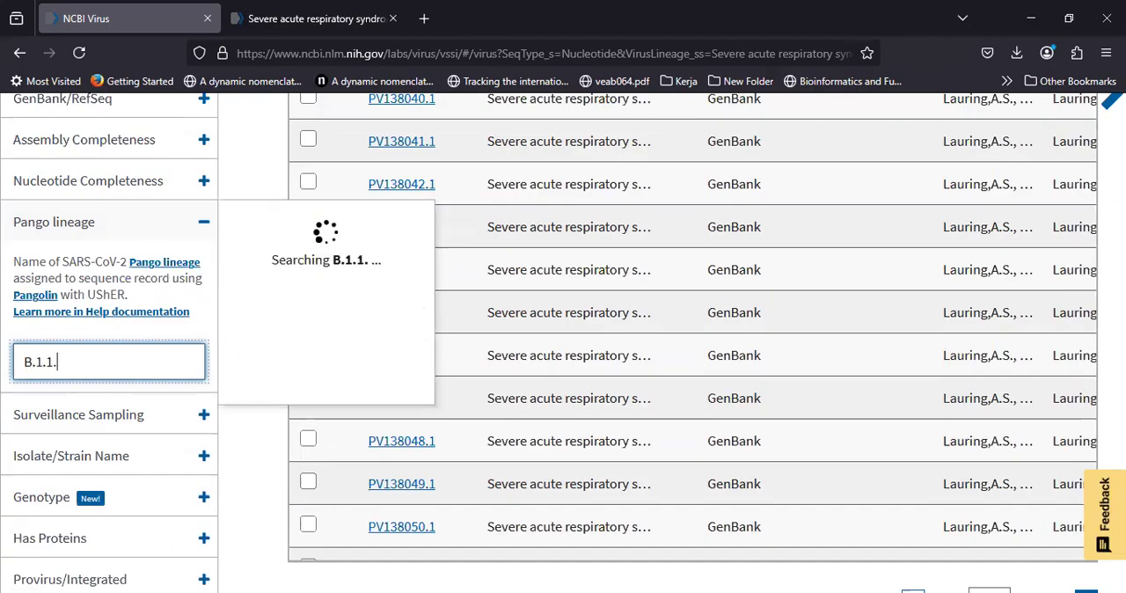
{"action": "type", "text": "7"}
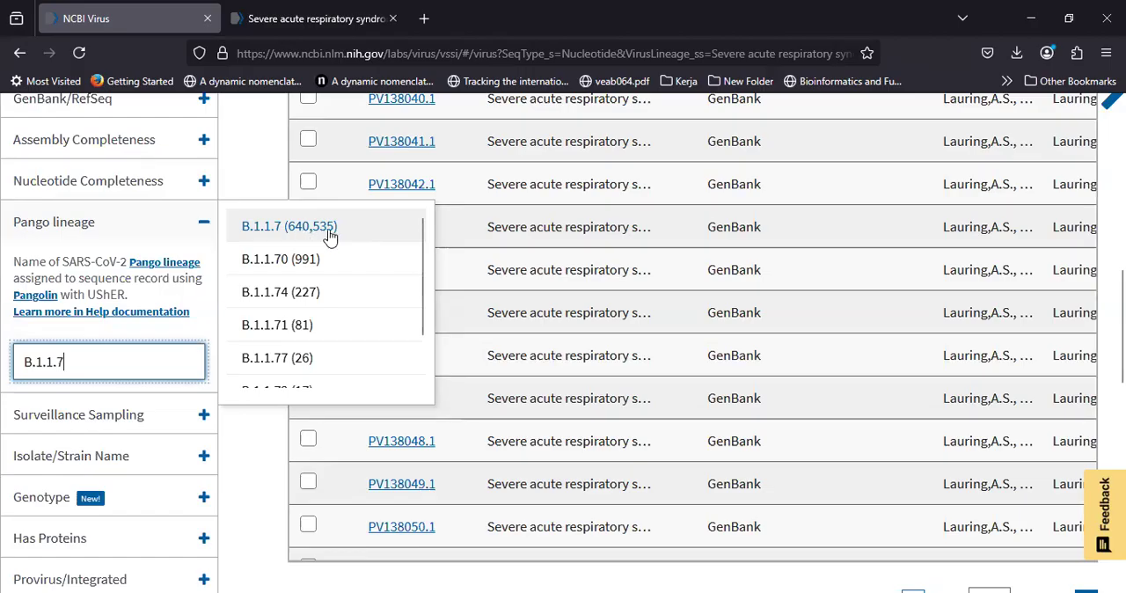
{"action": "left_click", "coordinate": [305, 234]}
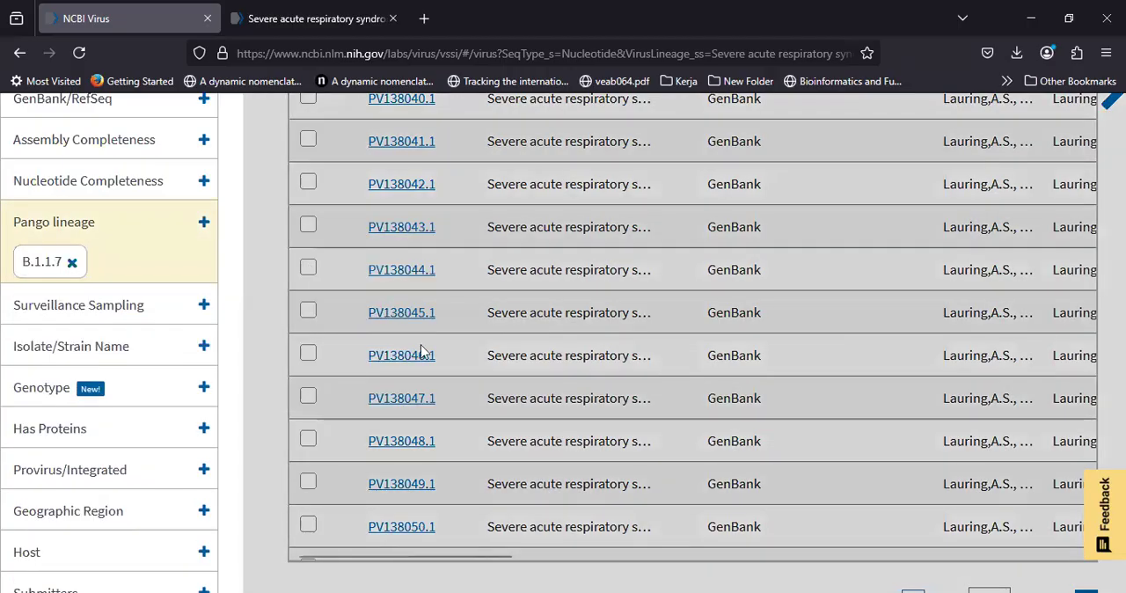
Step: Examine the B.1.1.7 nucleotide results table across its rows and columns, including accession, submitters, organization and release date
{"action": "scroll", "coordinate": [267, 301], "scroll_direction": "up", "scroll_amount": 5}
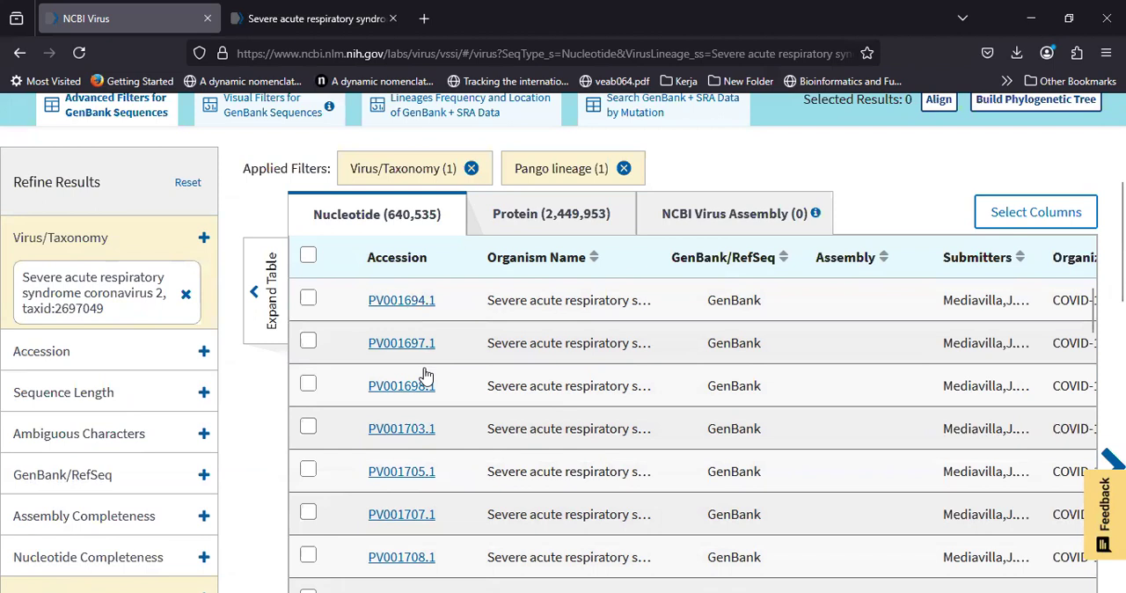
{"action": "scroll", "coordinate": [417, 340], "scroll_direction": "right", "scroll_amount": 1}
{"action": "scroll", "coordinate": [417, 341], "scroll_direction": "left", "scroll_amount": 1}
{"action": "scroll", "coordinate": [466, 359], "scroll_direction": "down", "scroll_amount": 1}
{"action": "scroll", "coordinate": [468, 360], "scroll_direction": "up", "scroll_amount": 1}
{"action": "scroll", "coordinate": [950, 326], "scroll_direction": "right", "scroll_amount": 4}
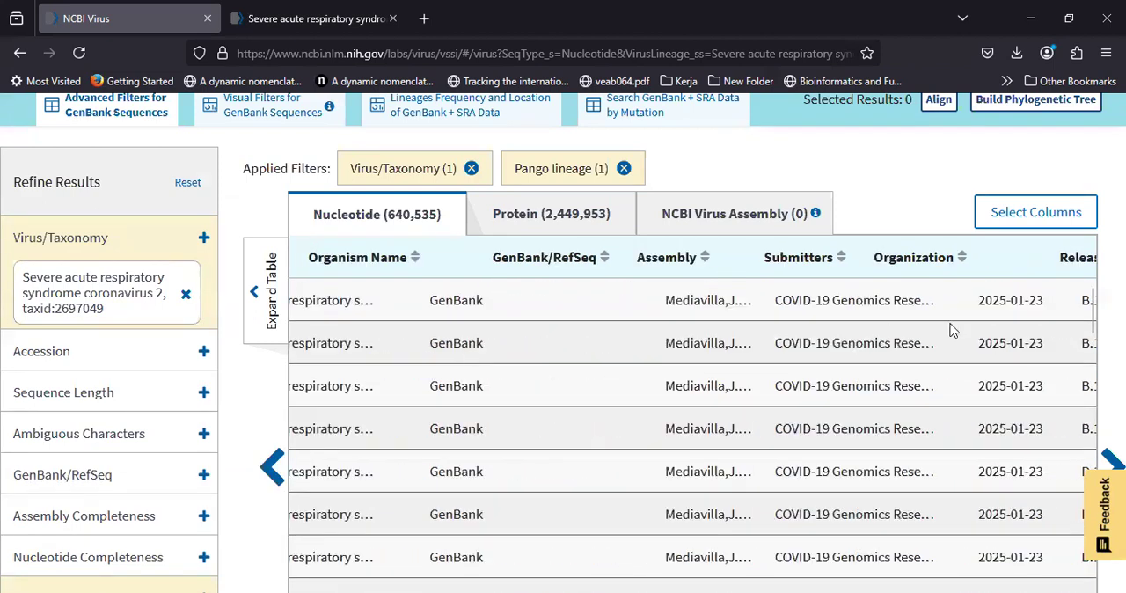
{"action": "scroll", "coordinate": [959, 346], "scroll_direction": "down", "scroll_amount": 1}
{"action": "scroll", "coordinate": [648, 365], "scroll_direction": "down", "scroll_amount": 1}
{"action": "scroll", "coordinate": [643, 364], "scroll_direction": "left", "scroll_amount": 5}
{"action": "scroll", "coordinate": [458, 396], "scroll_direction": "down", "scroll_amount": 1}
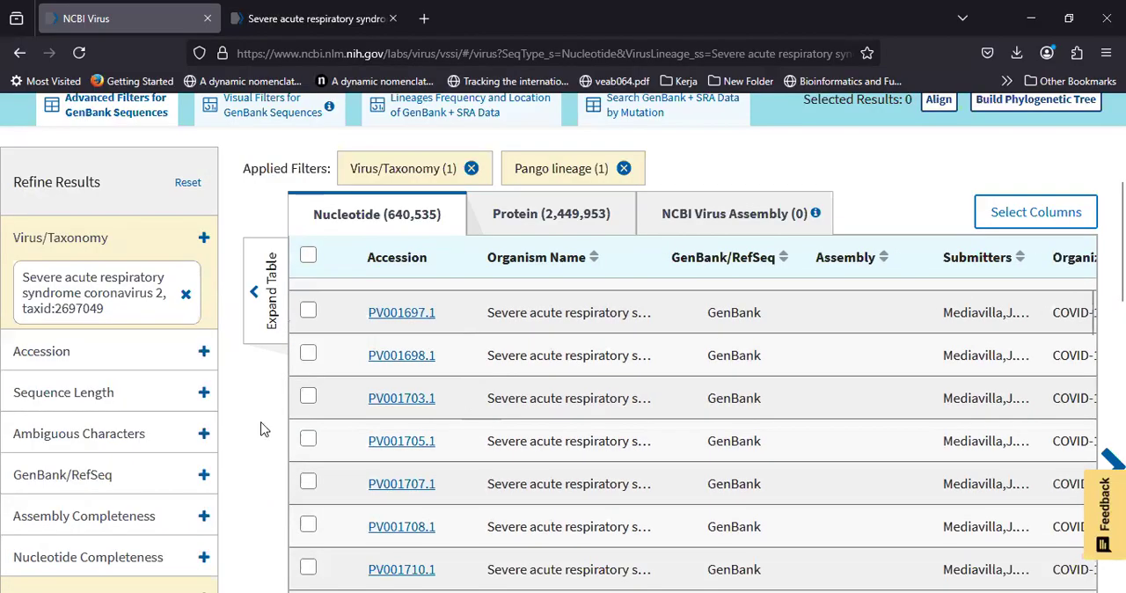
Step: Expand the Geographic Region filter and bring up its list of countries
{"action": "scroll", "coordinate": [260, 428], "scroll_direction": "down", "scroll_amount": 5}
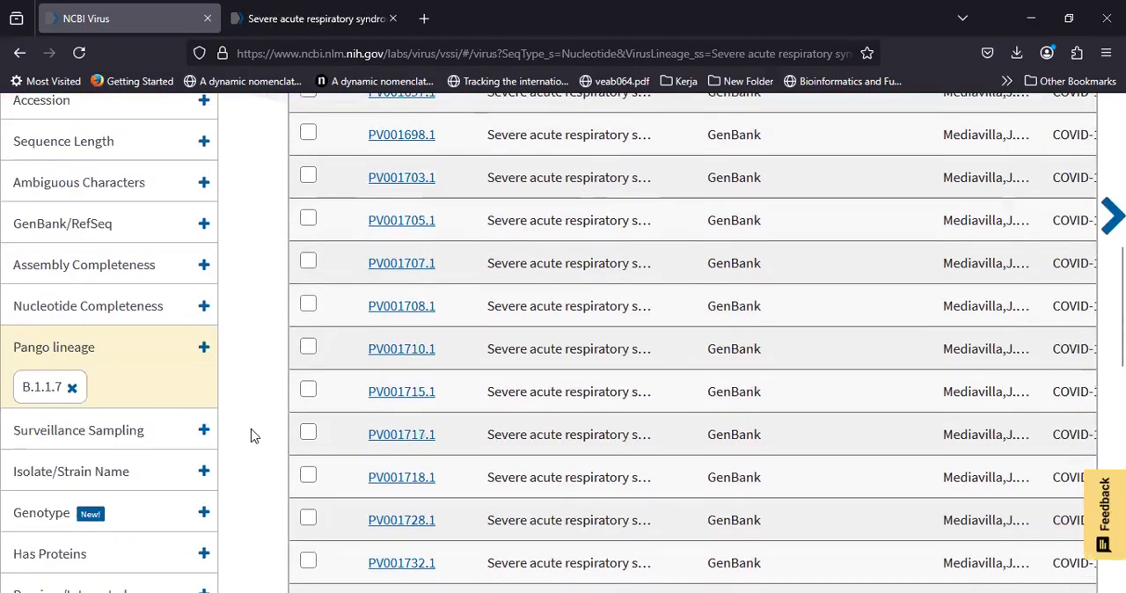
{"action": "scroll", "coordinate": [173, 480], "scroll_direction": "down", "scroll_amount": 2}
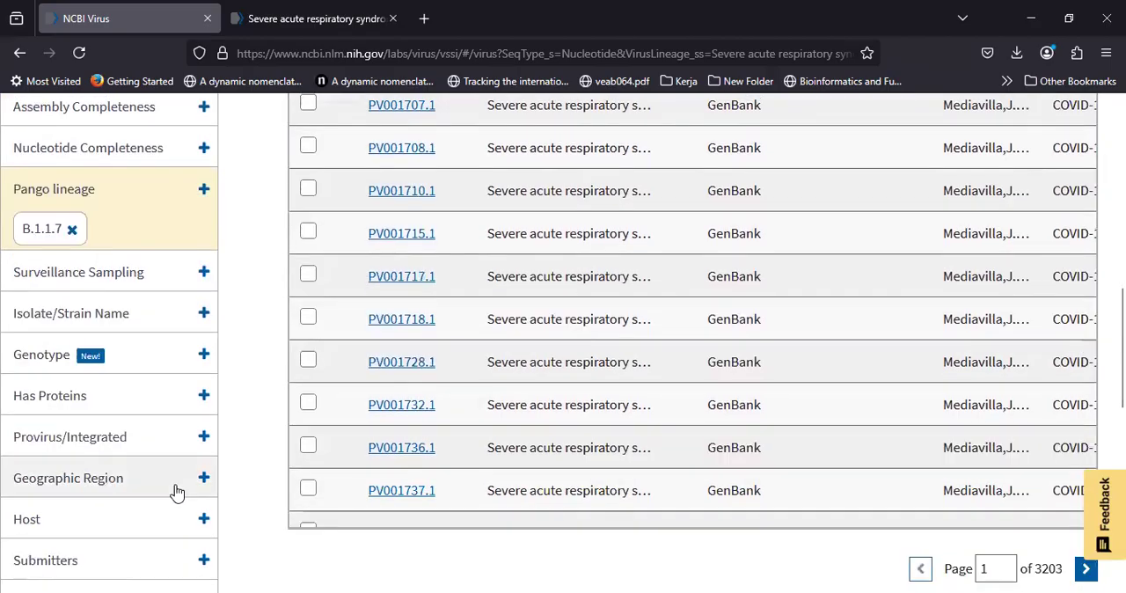
{"action": "left_click", "coordinate": [203, 484]}
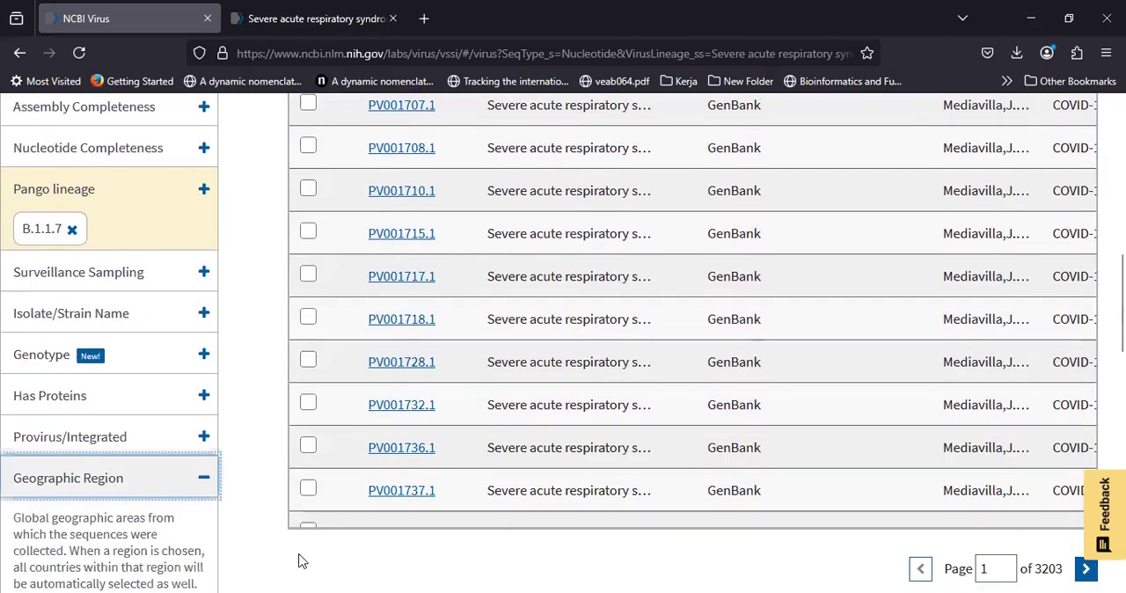
{"action": "scroll", "coordinate": [247, 551], "scroll_direction": "down", "scroll_amount": 1}
{"action": "scroll", "coordinate": [247, 552], "scroll_direction": "down", "scroll_amount": 1}
{"action": "scroll", "coordinate": [202, 422], "scroll_direction": "down", "scroll_amount": 2}
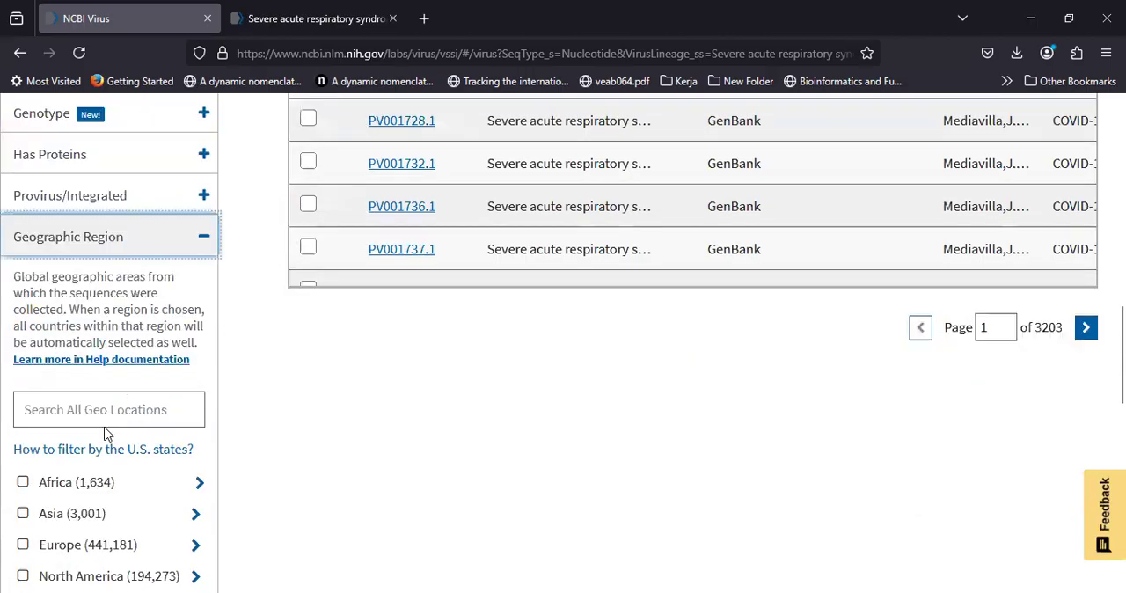
{"action": "scroll", "coordinate": [88, 407], "scroll_direction": "down", "scroll_amount": 1}
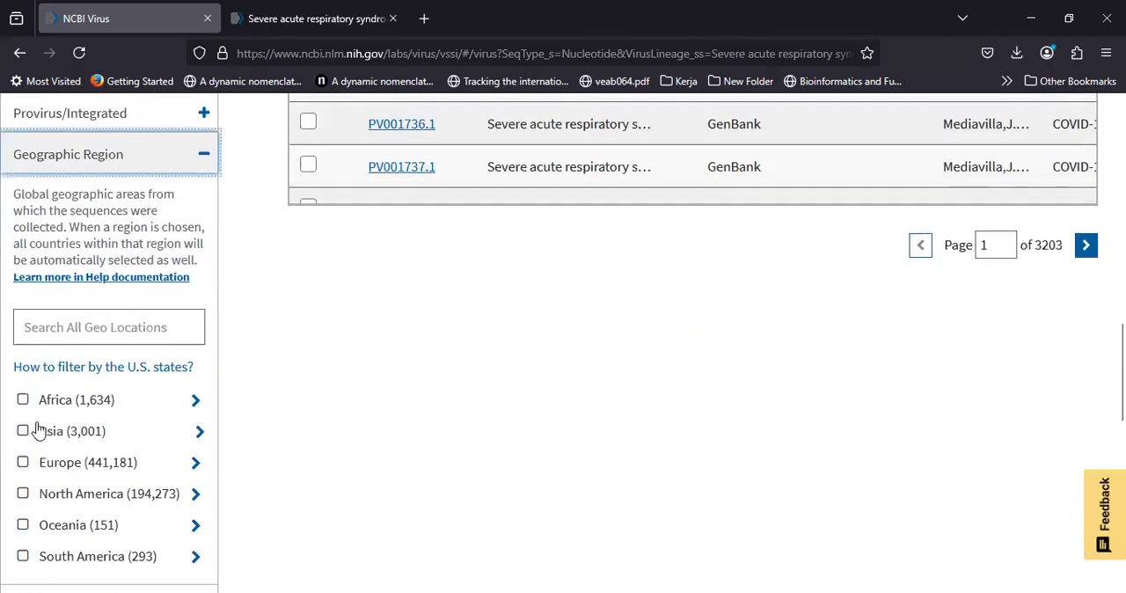
{"action": "left_click", "coordinate": [88, 327]}
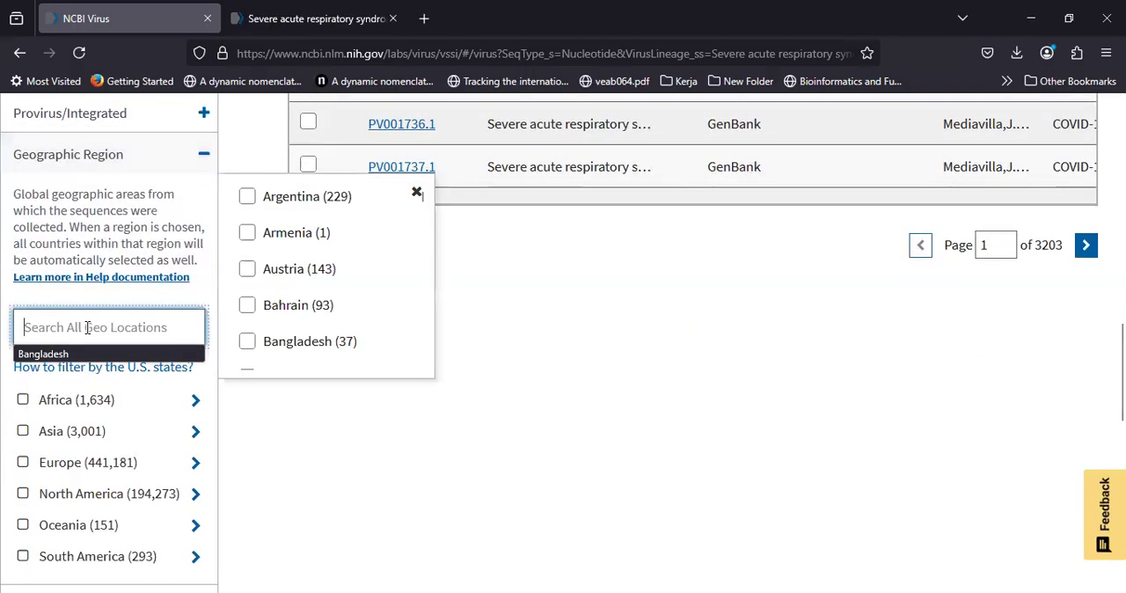
Step: Filter the B.1.1.7 sequences by the geographic region India
{"action": "scroll", "coordinate": [343, 211], "scroll_direction": "down", "scroll_amount": 1}
{"action": "scroll", "coordinate": [341, 206], "scroll_direction": "up", "scroll_amount": 1}
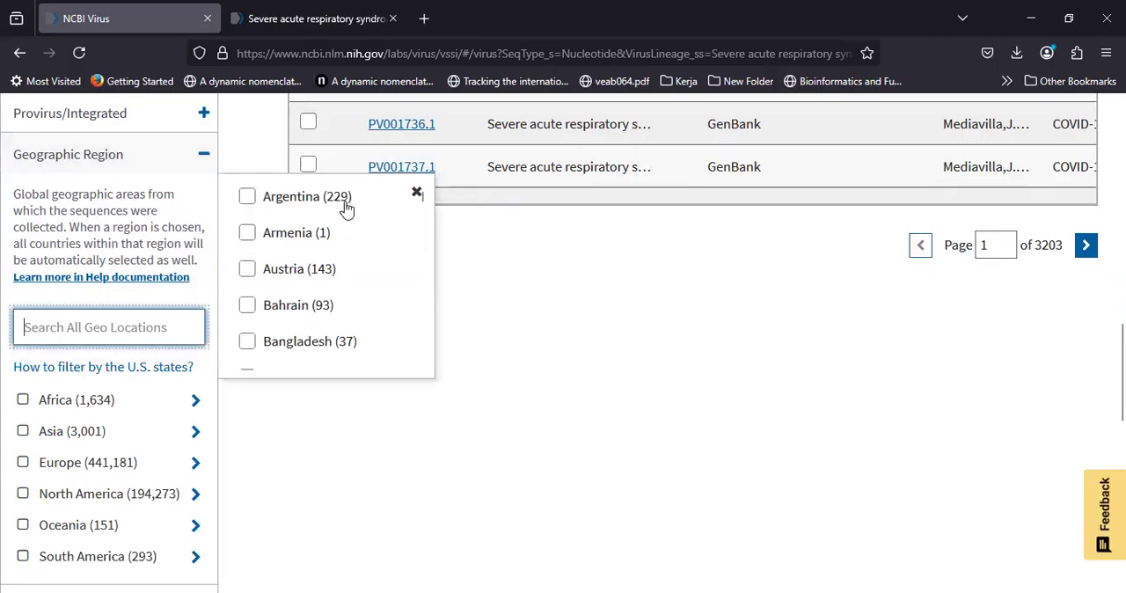
{"action": "scroll", "coordinate": [319, 290], "scroll_direction": "down", "scroll_amount": 6}
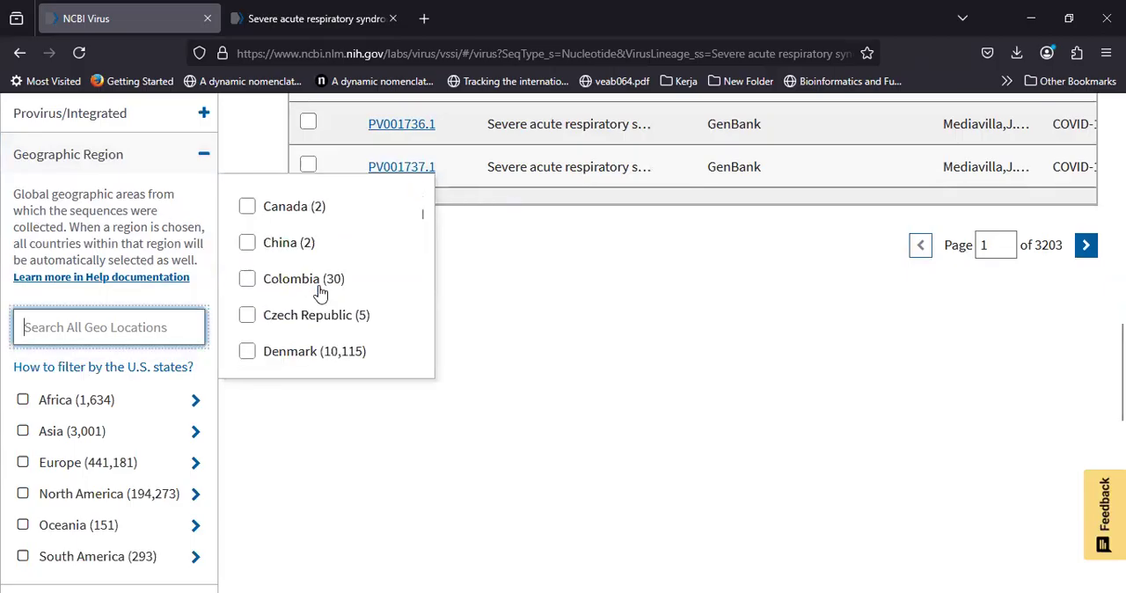
{"action": "scroll", "coordinate": [319, 291], "scroll_direction": "down", "scroll_amount": 8}
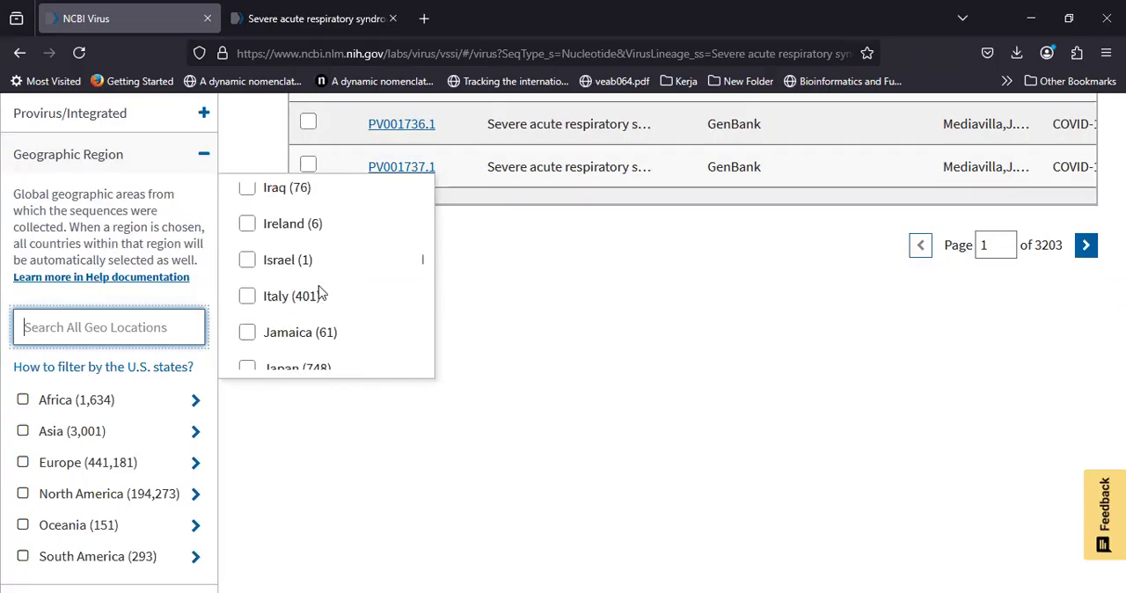
{"action": "left_click", "coordinate": [138, 327]}
{"action": "type", "text": "In"}
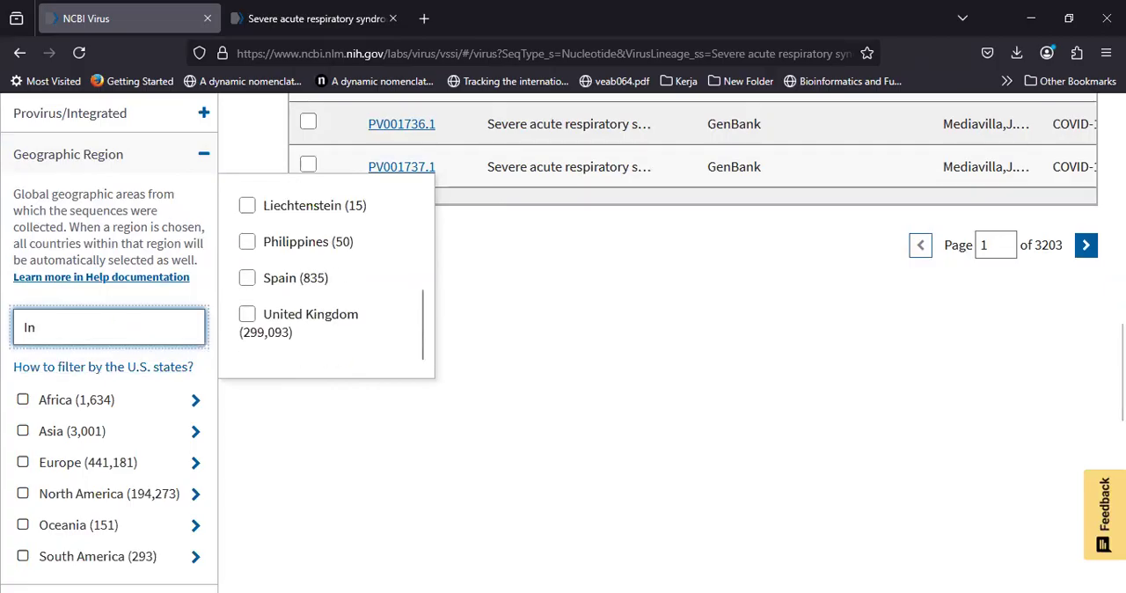
{"action": "type", "text": "dia"}
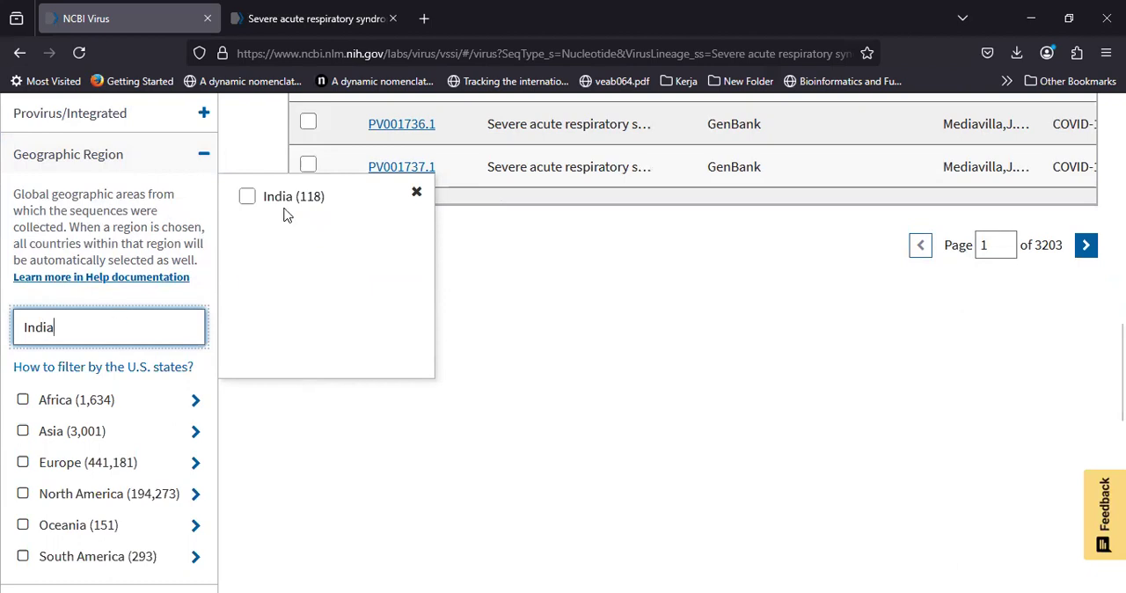
{"action": "left_click", "coordinate": [250, 198]}
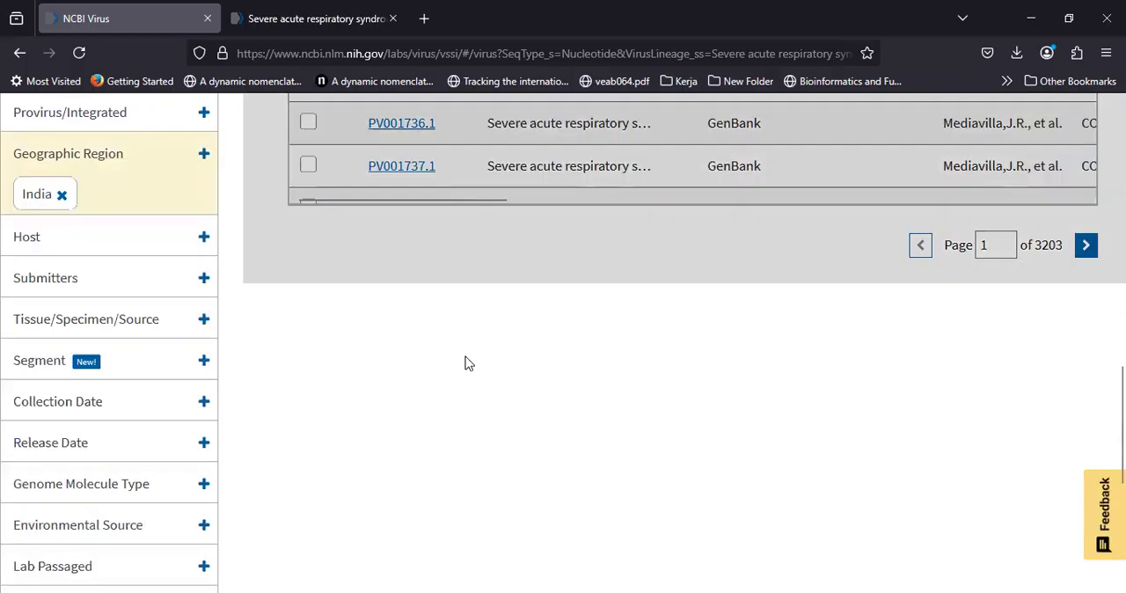
Step: Examine the India B.1.1.7 nucleotide results across rows and columns, from accession through to collection date
{"action": "scroll", "coordinate": [467, 363], "scroll_direction": "up", "scroll_amount": 10}
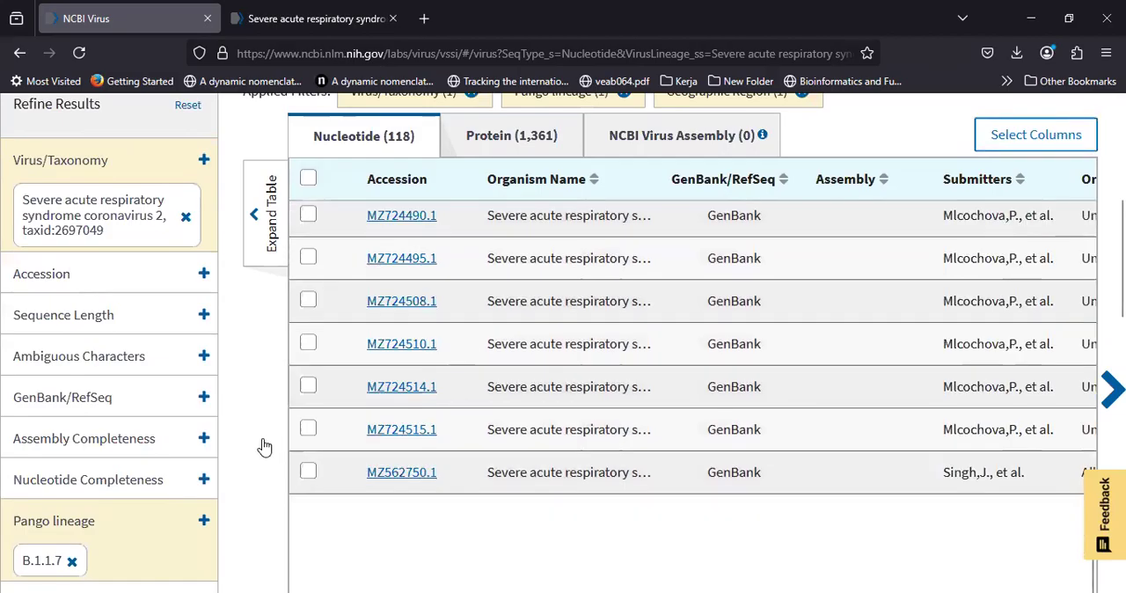
{"action": "scroll", "coordinate": [401, 459], "scroll_direction": "down", "scroll_amount": 2}
{"action": "scroll", "coordinate": [402, 458], "scroll_direction": "down", "scroll_amount": 4}
{"action": "scroll", "coordinate": [402, 459], "scroll_direction": "down", "scroll_amount": 12}
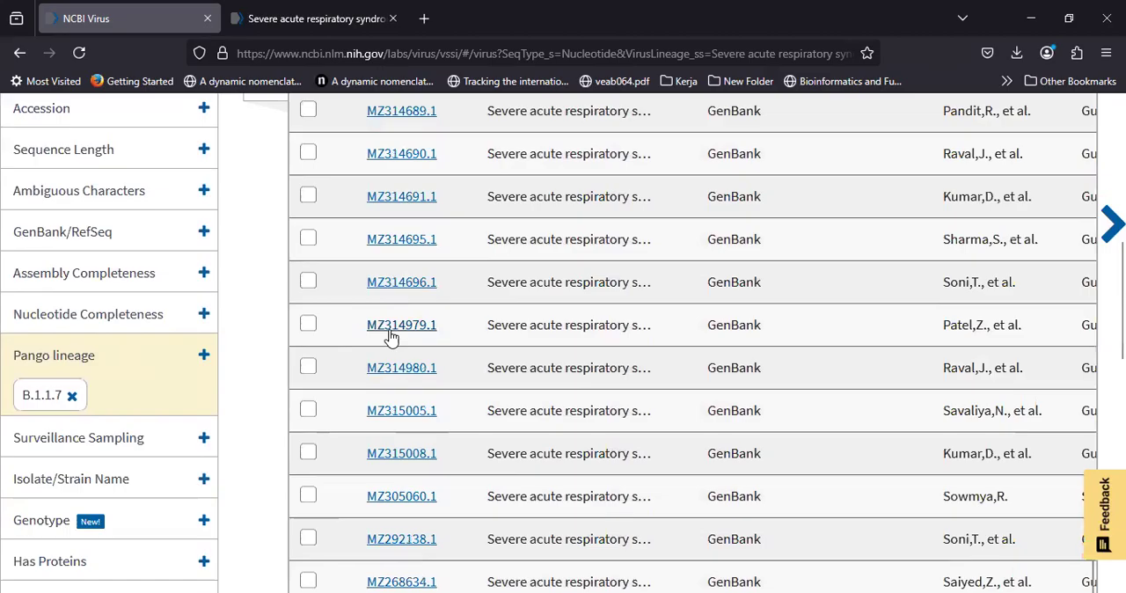
{"action": "scroll", "coordinate": [391, 337], "scroll_direction": "up", "scroll_amount": 15}
{"action": "scroll", "coordinate": [435, 308], "scroll_direction": "up", "scroll_amount": 8}
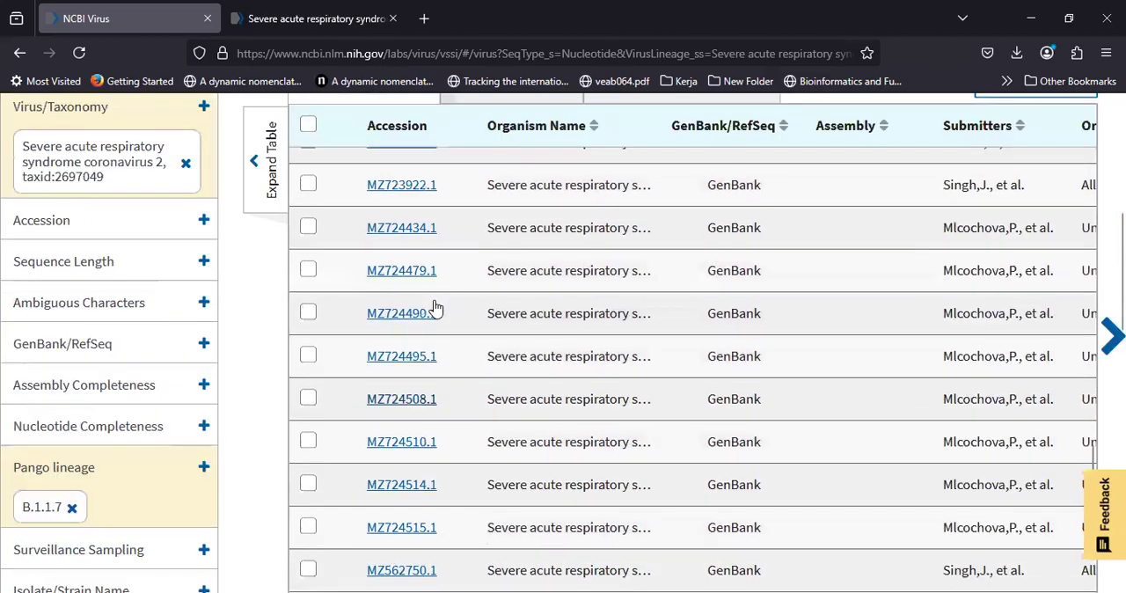
{"action": "scroll", "coordinate": [419, 332], "scroll_direction": "up", "scroll_amount": 9}
{"action": "scroll", "coordinate": [581, 249], "scroll_direction": "right", "scroll_amount": 10}
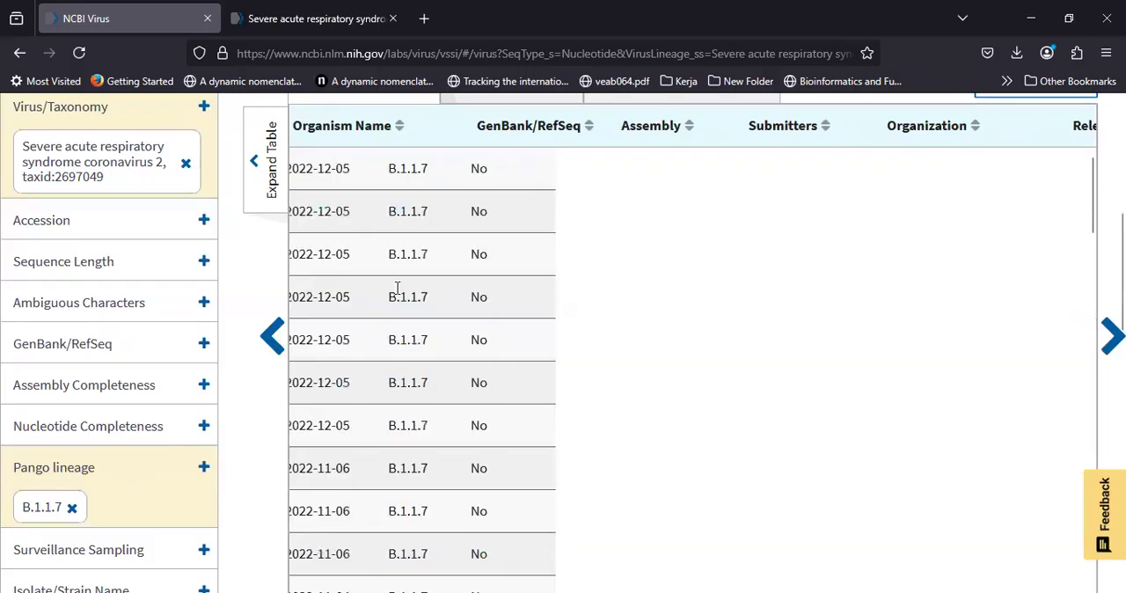
{"action": "scroll", "coordinate": [879, 264], "scroll_direction": "right", "scroll_amount": 5}
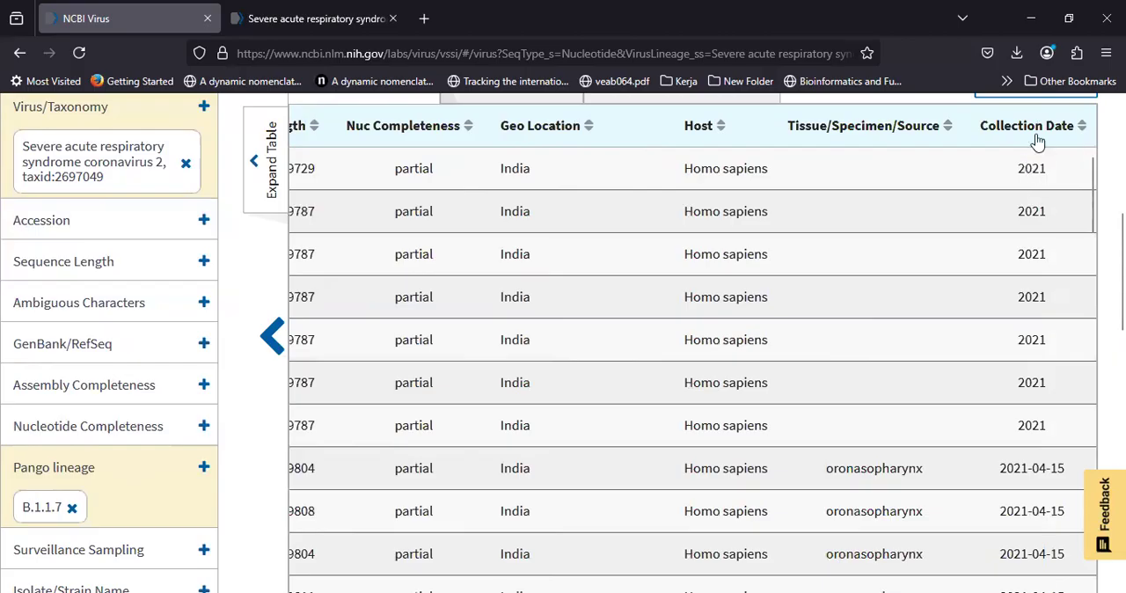
Step: Sort the nucleotide results by Collection Date in descending order, newest first
{"action": "scroll", "coordinate": [1038, 255], "scroll_direction": "down", "scroll_amount": 1}
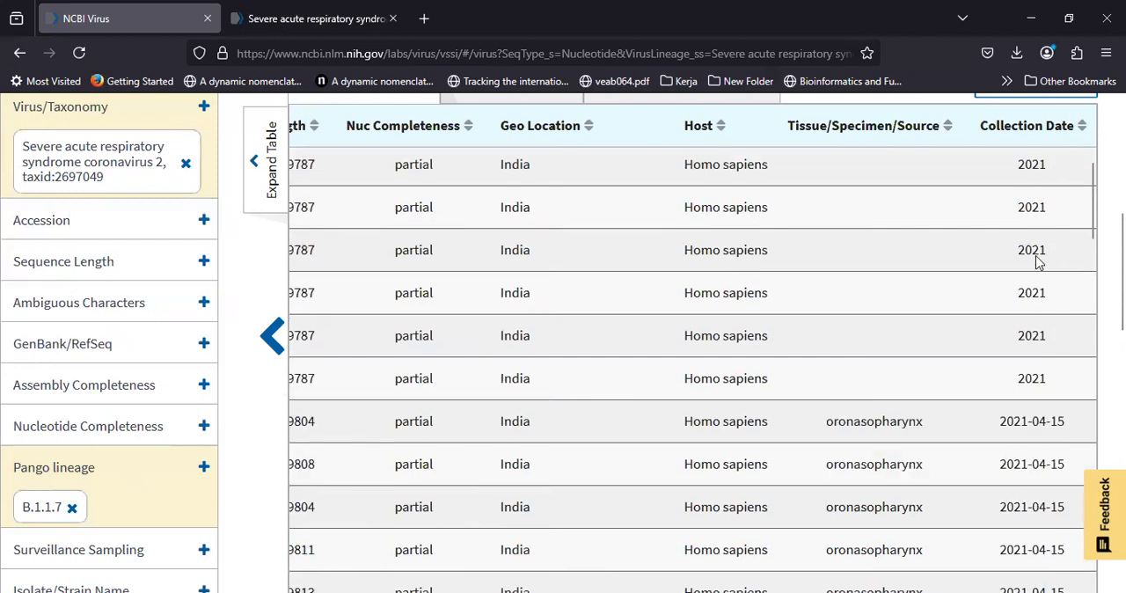
{"action": "scroll", "coordinate": [1036, 255], "scroll_direction": "up", "scroll_amount": 1}
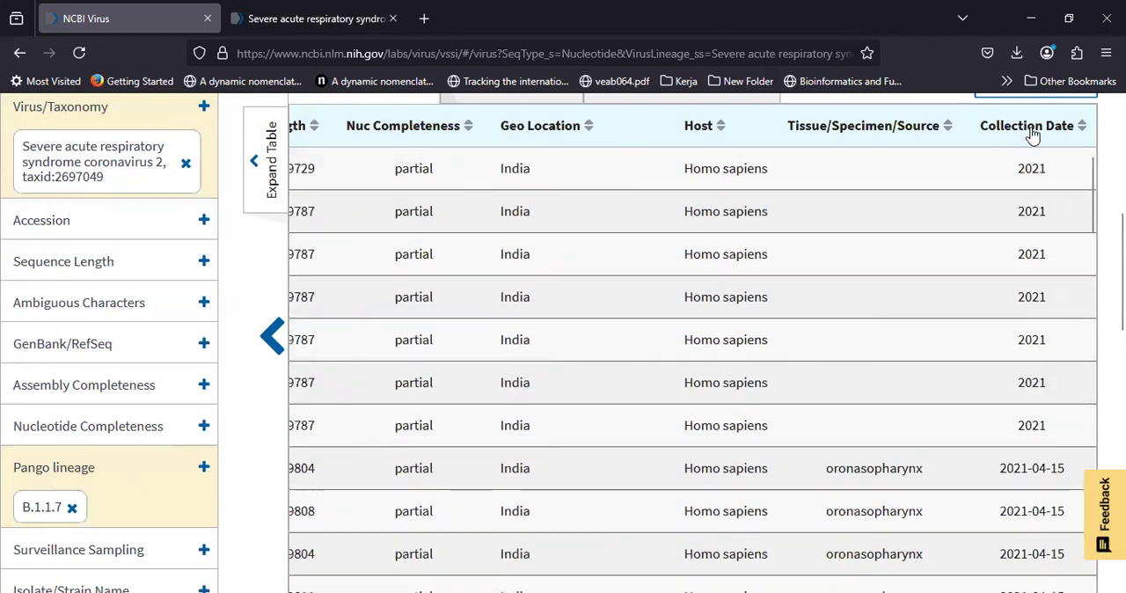
{"action": "left_click", "coordinate": [1034, 128]}
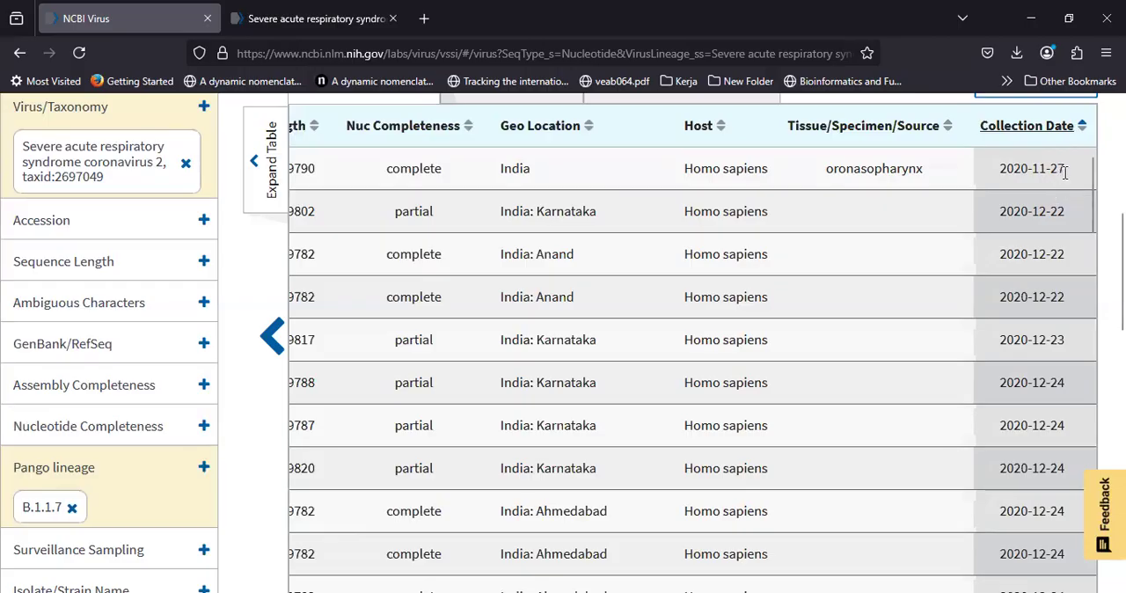
{"action": "left_click", "coordinate": [1023, 130]}
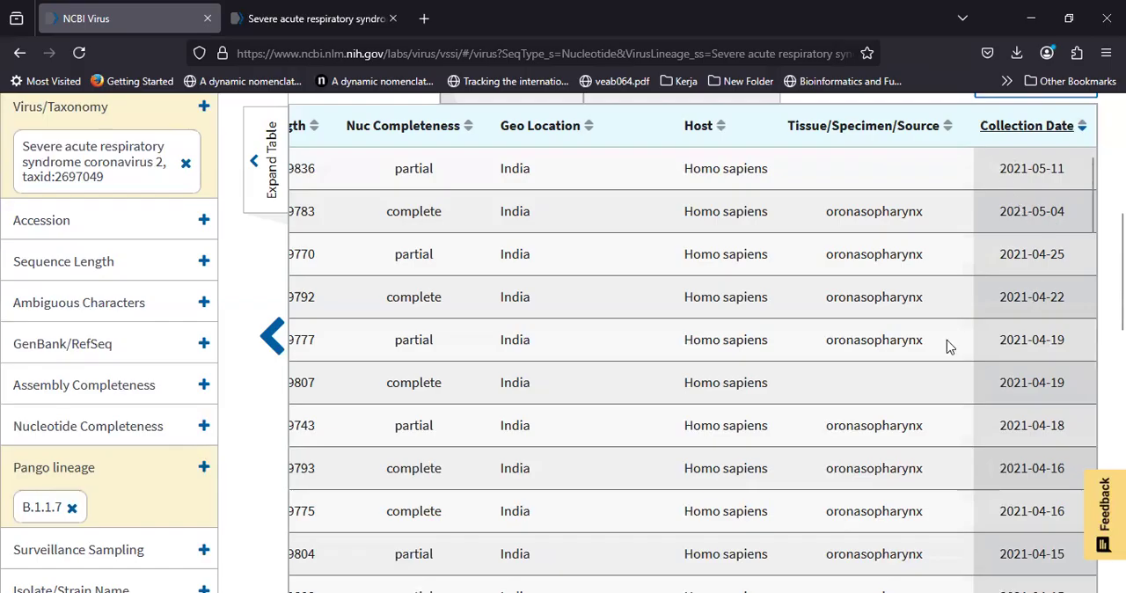
Step: Select the five most recently collected records: MZ540906.1, MZ413358.1, MZ724495.1, MZ724490.1 and MZ724515.1
{"action": "scroll", "coordinate": [950, 346], "scroll_direction": "left", "scroll_amount": 15}
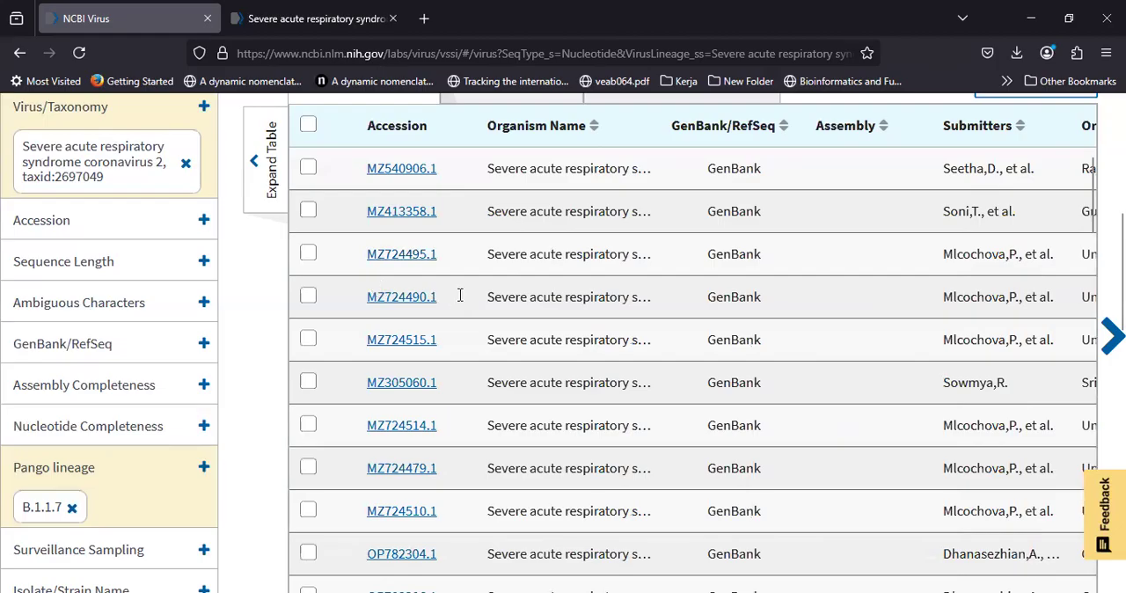
{"action": "scroll", "coordinate": [459, 299], "scroll_direction": "right", "scroll_amount": 1}
{"action": "scroll", "coordinate": [459, 300], "scroll_direction": "right", "scroll_amount": 10}
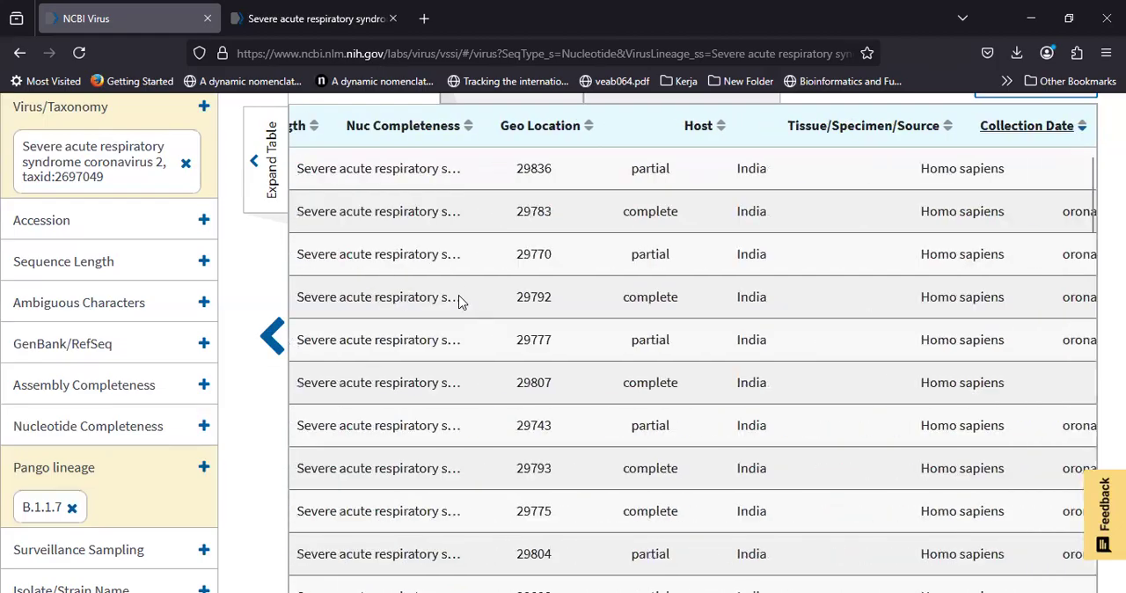
{"action": "scroll", "coordinate": [387, 219], "scroll_direction": "left", "scroll_amount": 10}
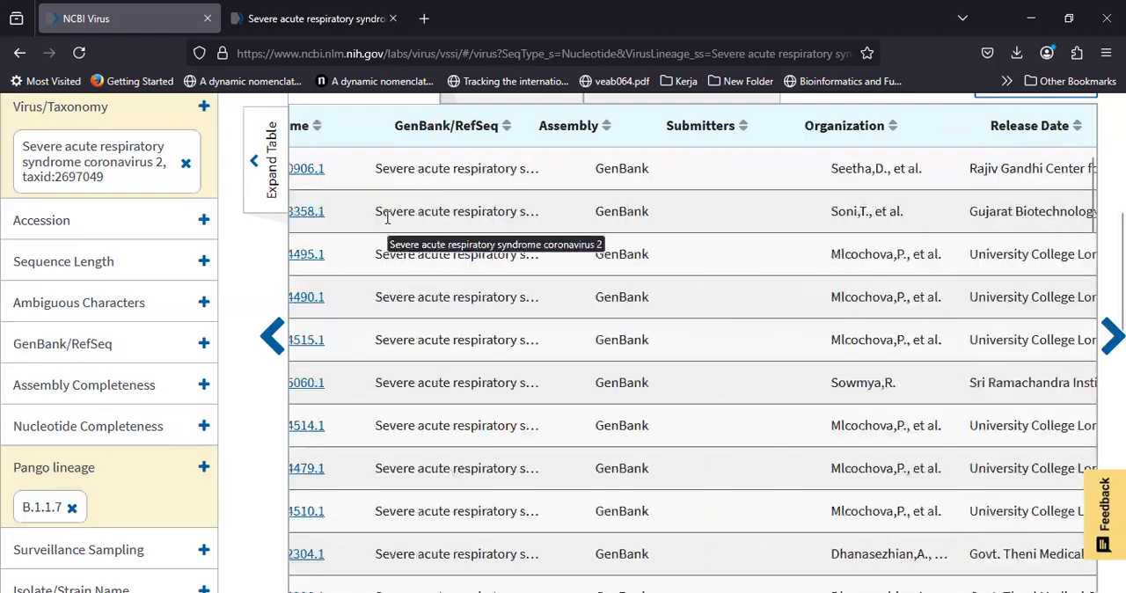
{"action": "scroll", "coordinate": [369, 255], "scroll_direction": "up", "scroll_amount": 1}
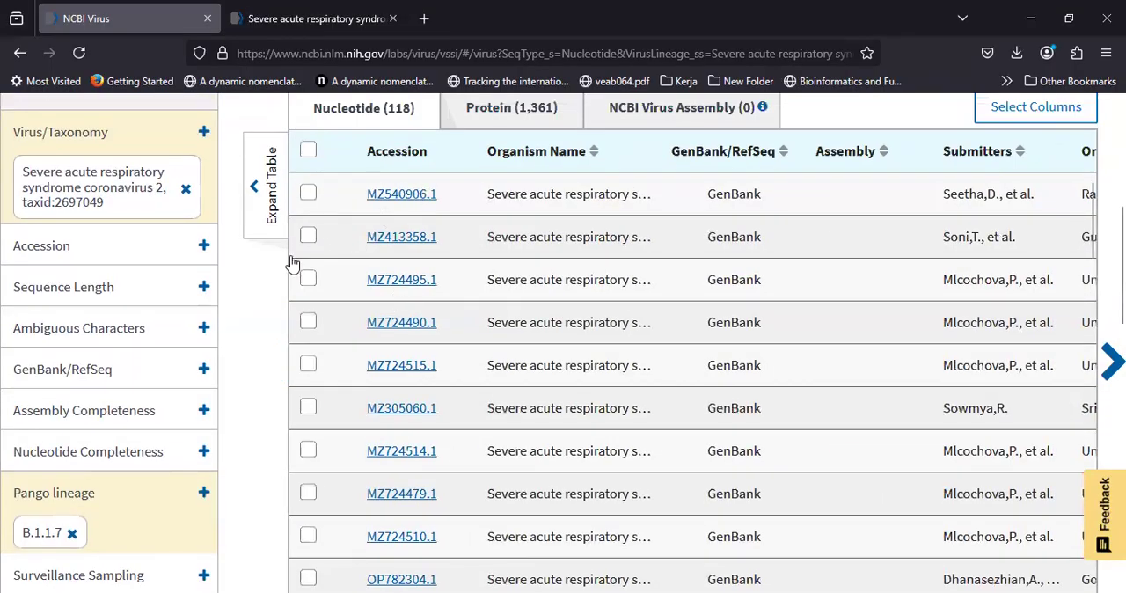
{"action": "left_click", "coordinate": [308, 195]}
{"action": "left_click", "coordinate": [308, 237]}
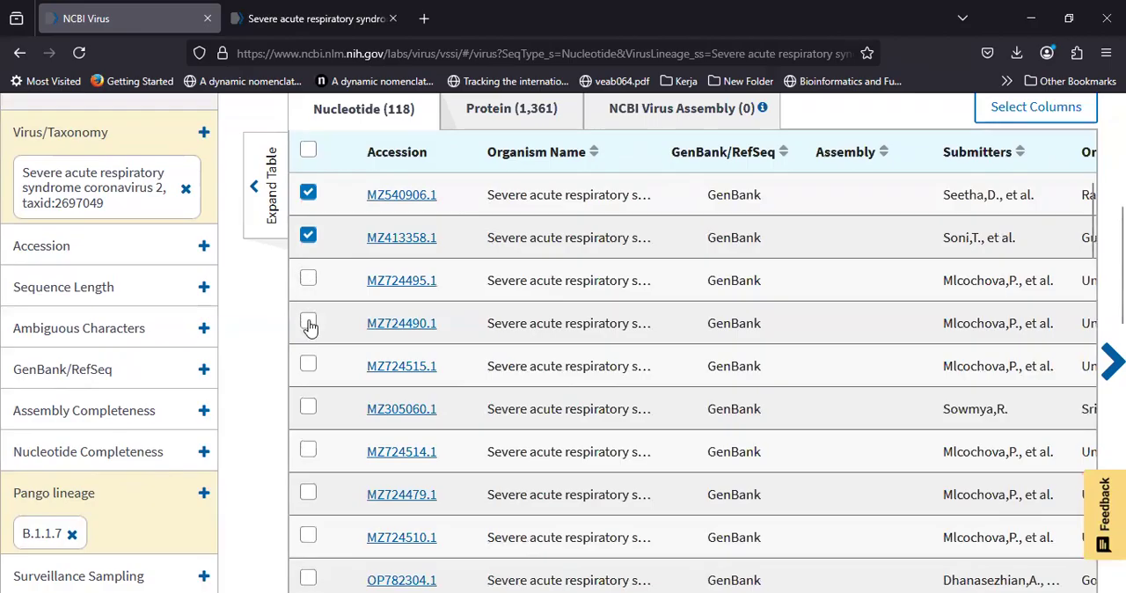
{"action": "left_click", "coordinate": [308, 323]}
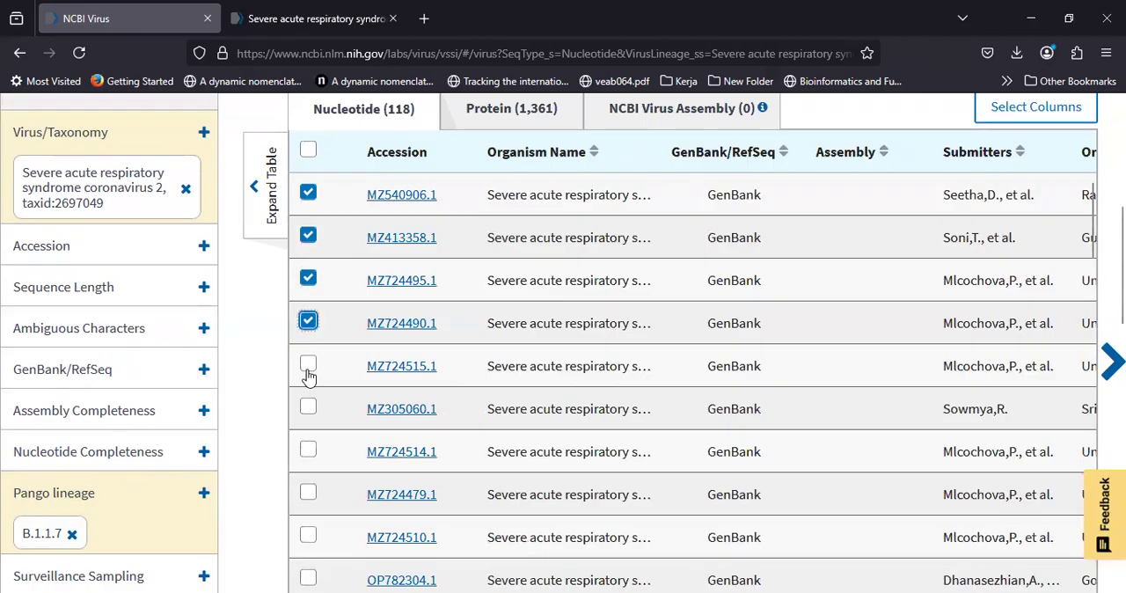
{"action": "left_click", "coordinate": [308, 365]}
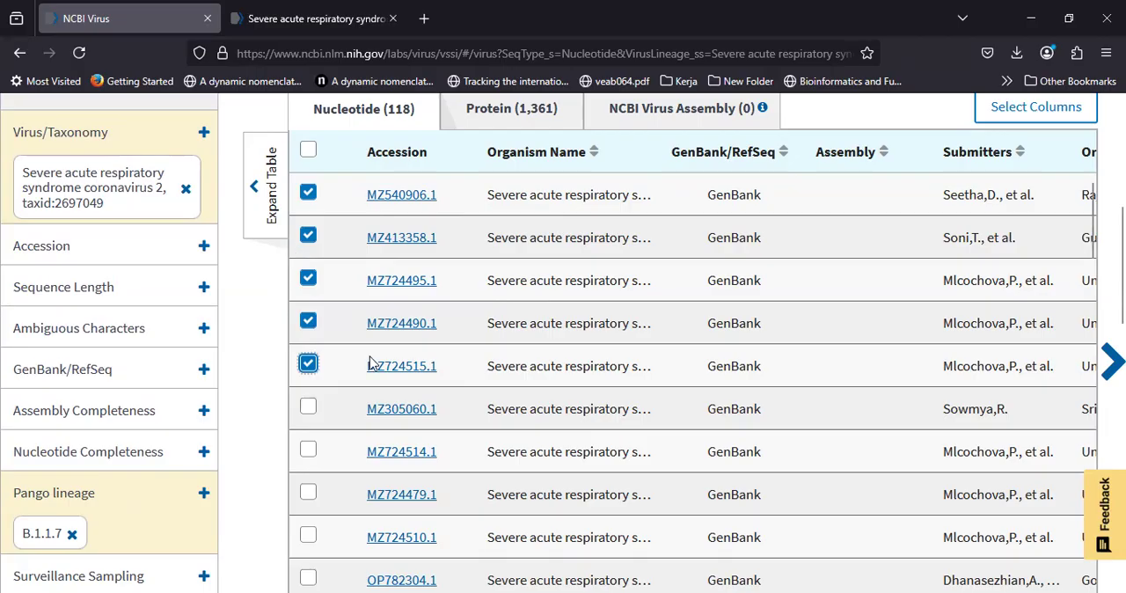
Step: Start a download of the results with nucleotide sequence data in FASTA format as the data type
{"action": "scroll", "coordinate": [273, 355], "scroll_direction": "up", "scroll_amount": 1}
{"action": "scroll", "coordinate": [273, 355], "scroll_direction": "up", "scroll_amount": 3}
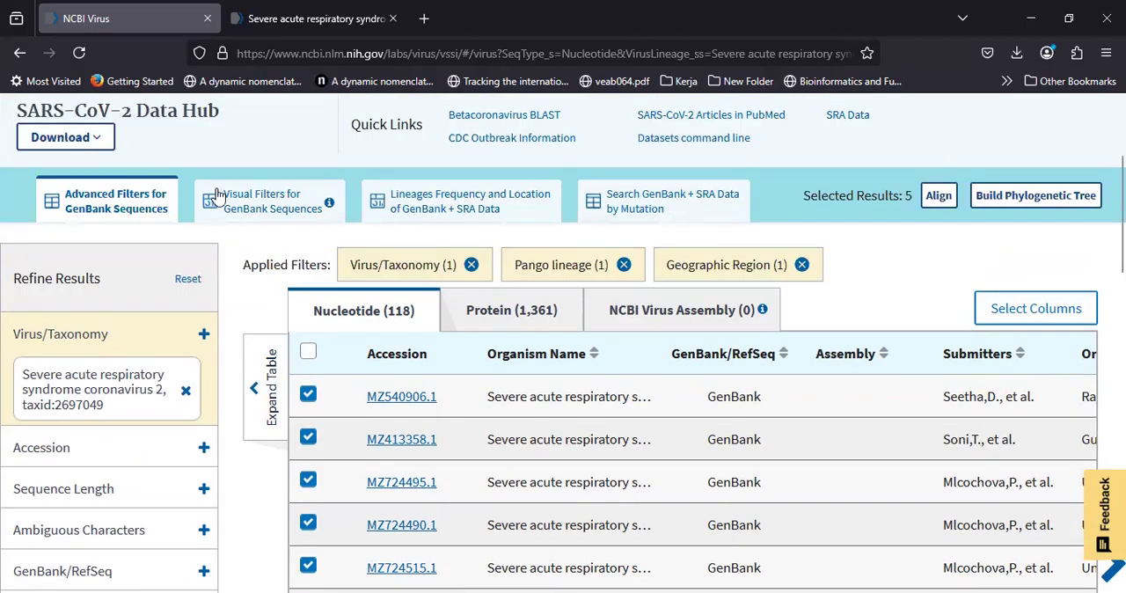
{"action": "scroll", "coordinate": [95, 276], "scroll_direction": "up", "scroll_amount": 2}
{"action": "left_click", "coordinate": [90, 261]}
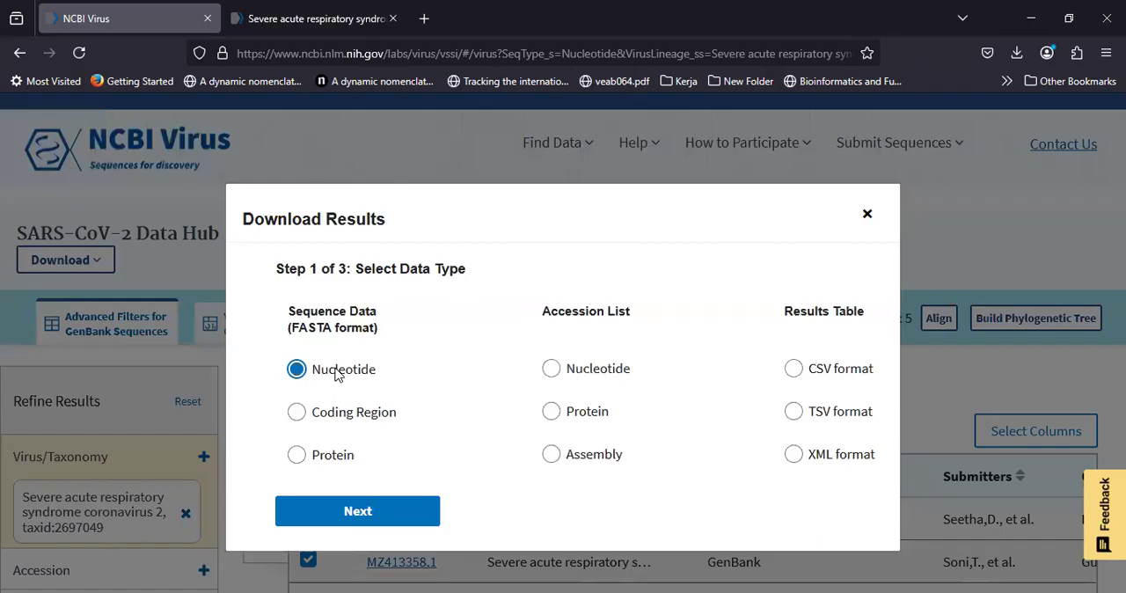
{"action": "left_click", "coordinate": [380, 364]}
{"action": "left_click", "coordinate": [390, 521]}
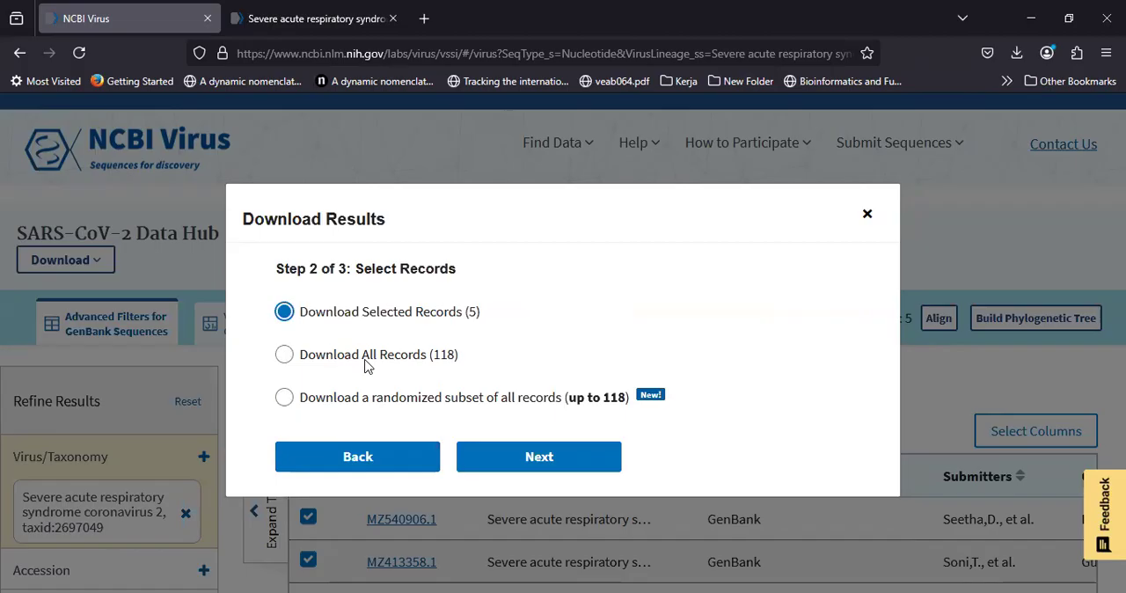
Step: Restrict the download to the selected records and continue to the FASTA definition line settings
{"action": "left_click", "coordinate": [284, 357]}
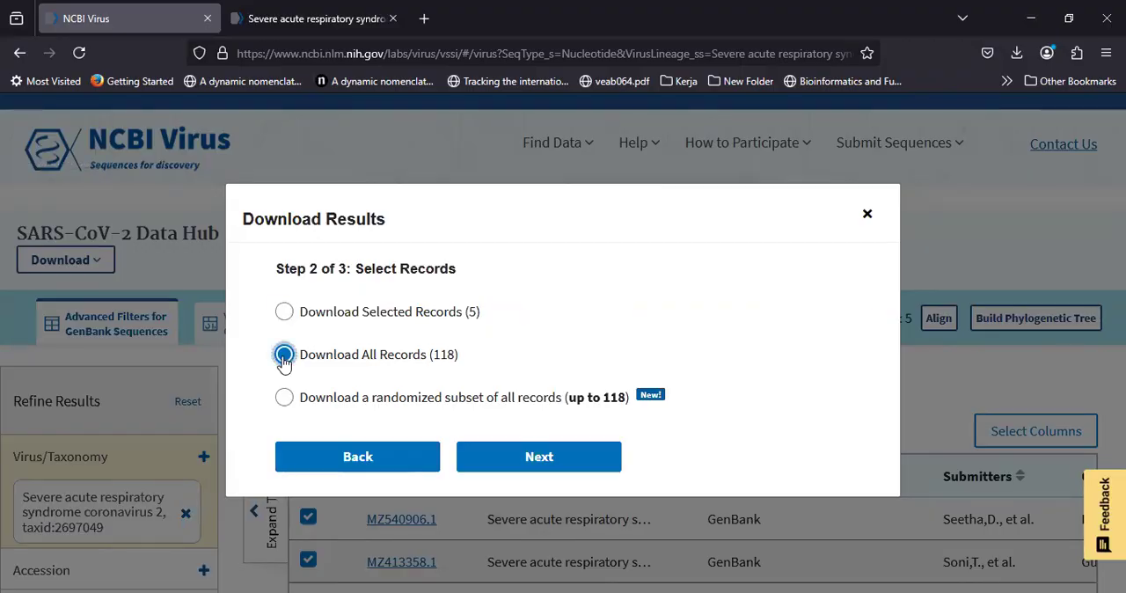
{"action": "left_click", "coordinate": [284, 313]}
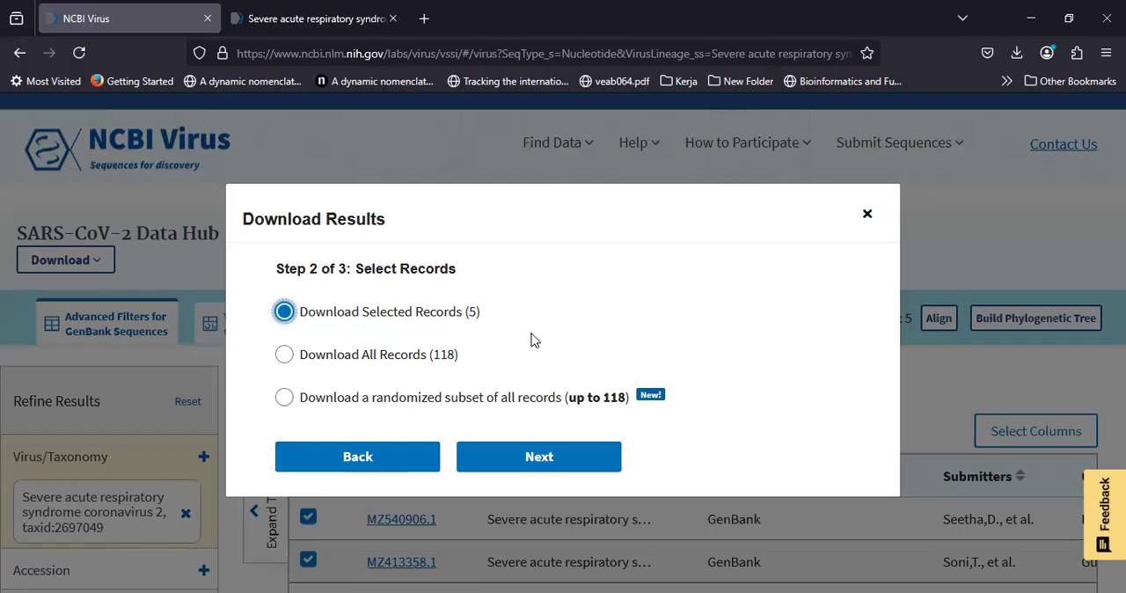
{"action": "left_click", "coordinate": [534, 457]}
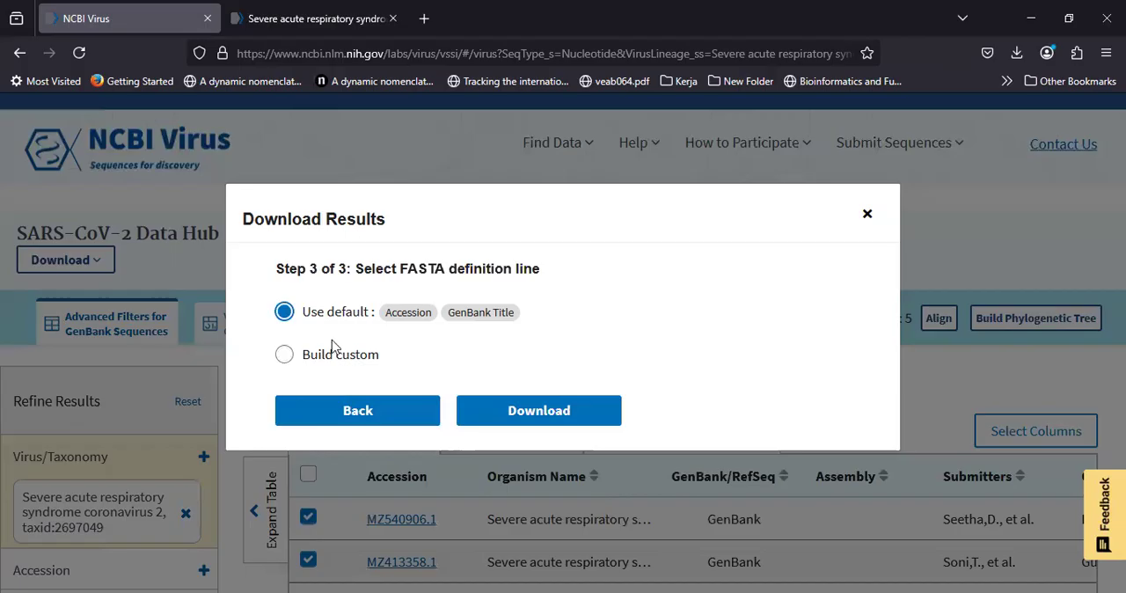
Step: Choose a custom FASTA definition line and remove the default Accession and GenBank Title fields from it
{"action": "left_click", "coordinate": [287, 358]}
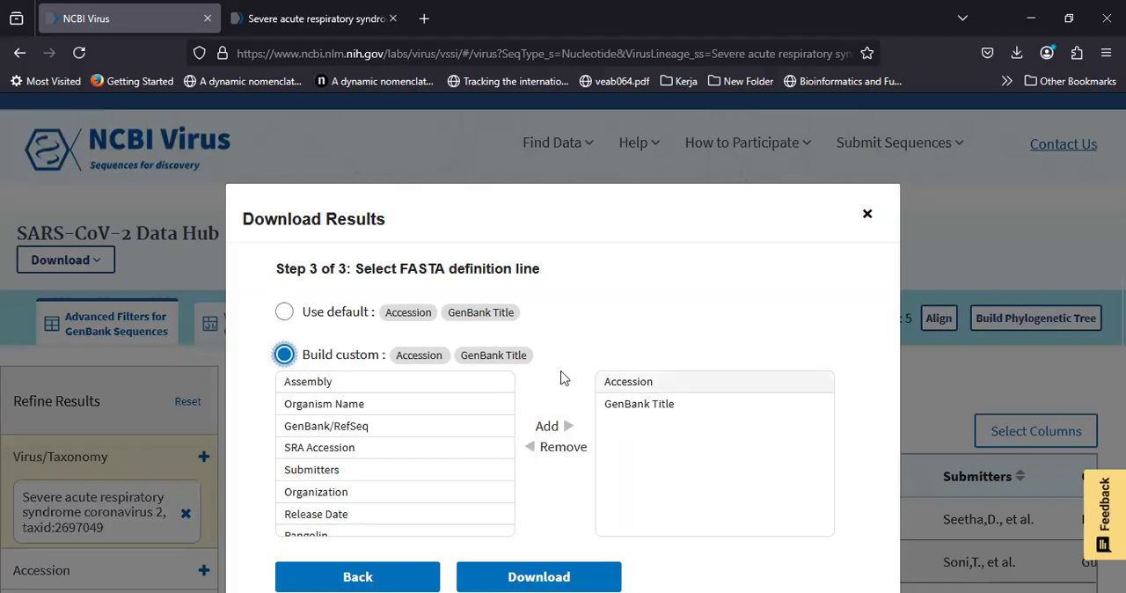
{"action": "scroll", "coordinate": [569, 395], "scroll_direction": "down", "scroll_amount": 1}
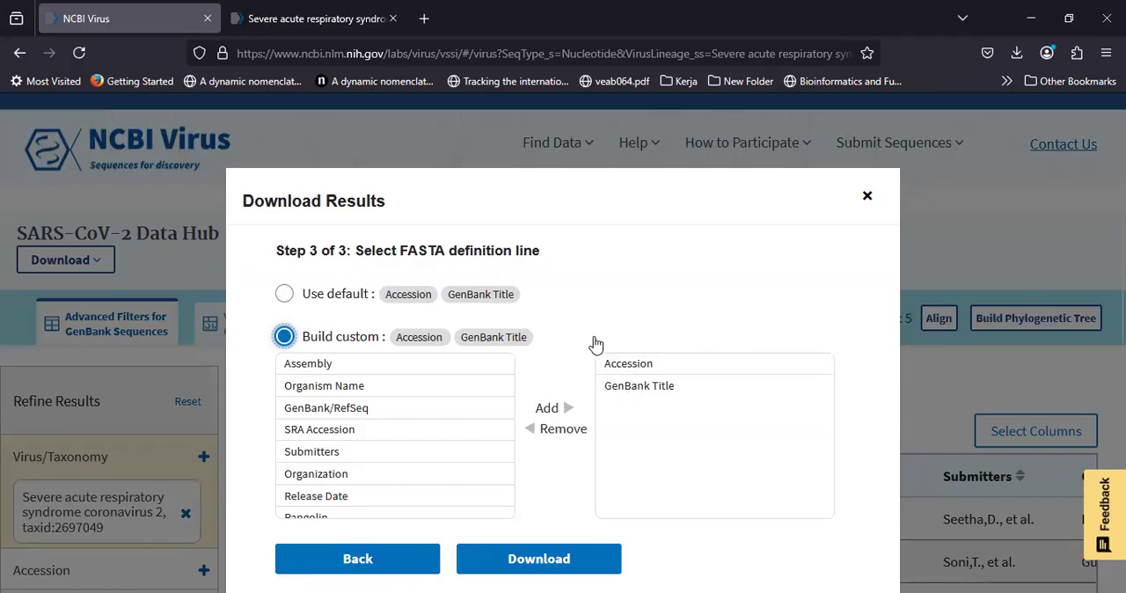
{"action": "left_click", "coordinate": [626, 386]}
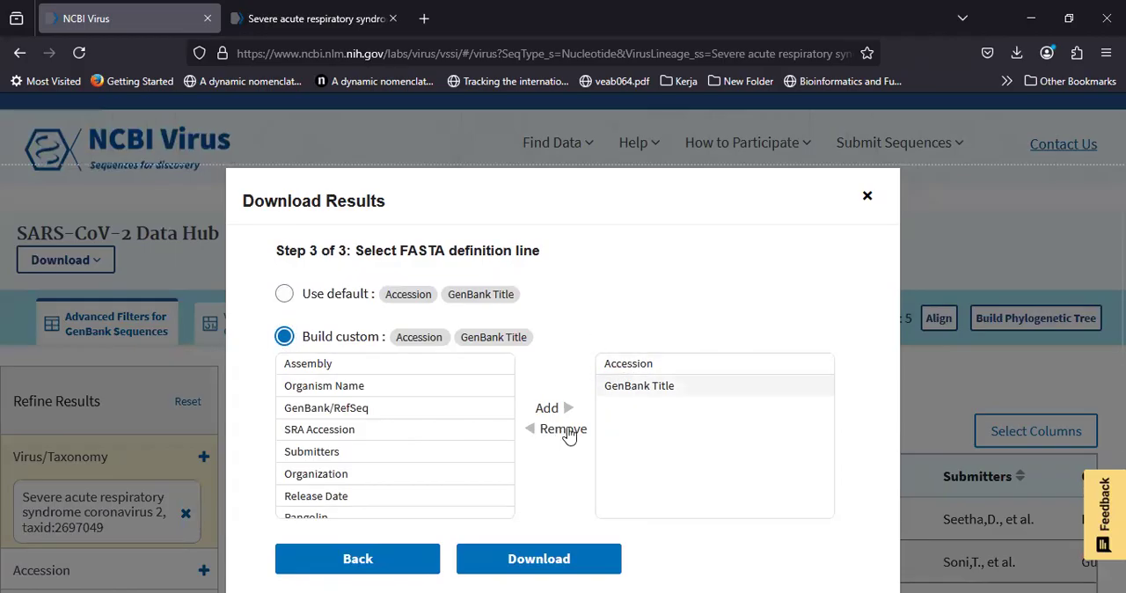
{"action": "left_click", "coordinate": [559, 430]}
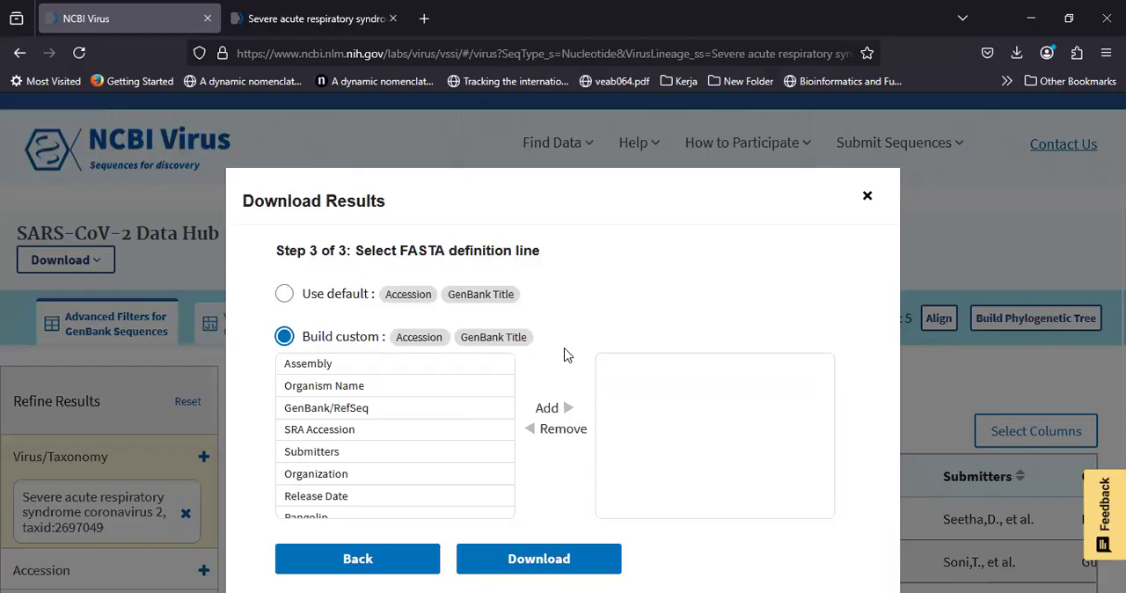
Step: Add Pangolin and Accession, in that order, as the first two fields of the custom definition line
{"action": "scroll", "coordinate": [428, 422], "scroll_direction": "down", "scroll_amount": 3}
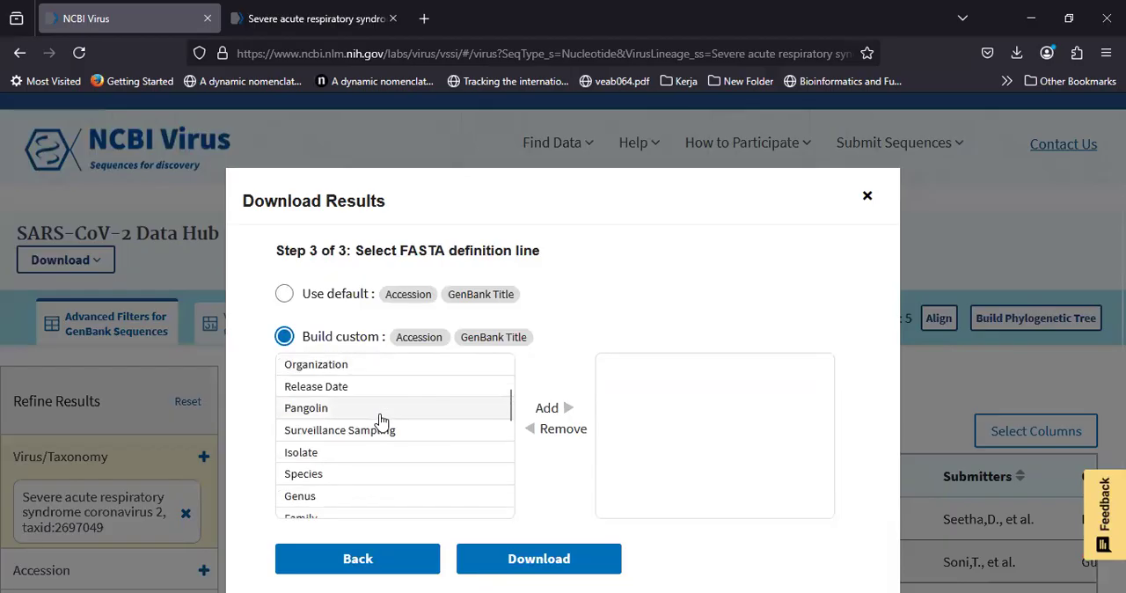
{"action": "left_click", "coordinate": [381, 413]}
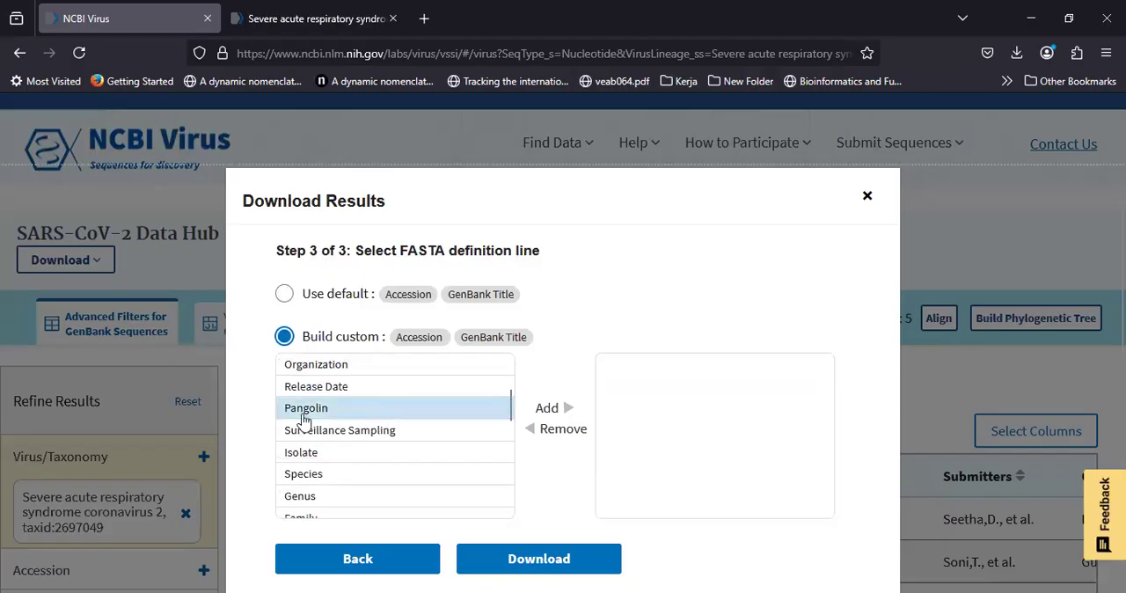
{"action": "left_click", "coordinate": [547, 409]}
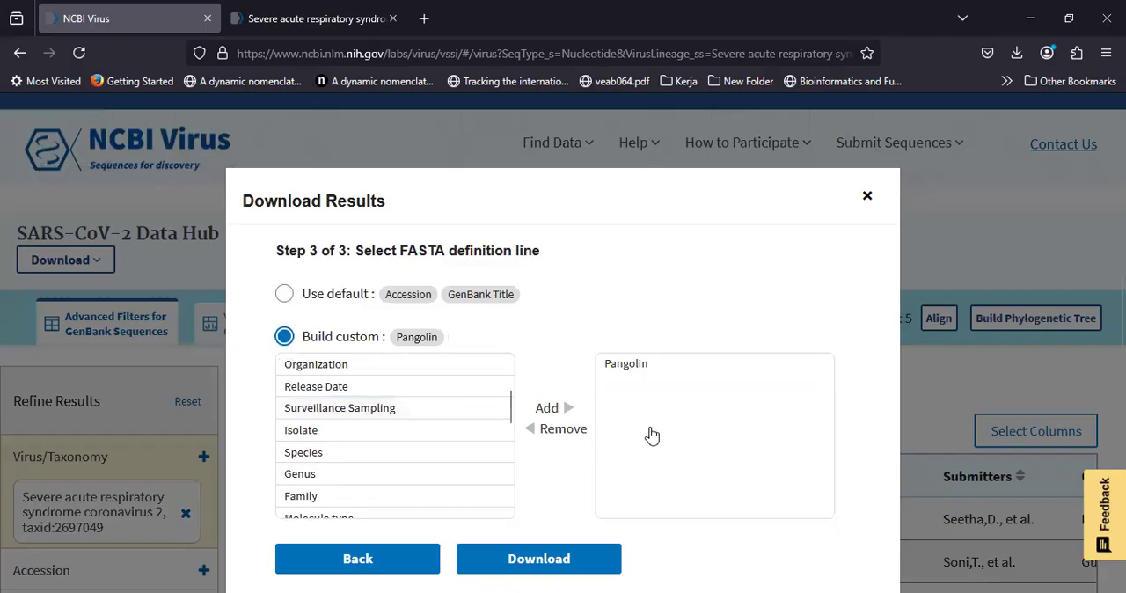
{"action": "scroll", "coordinate": [409, 437], "scroll_direction": "up", "scroll_amount": 1}
{"action": "scroll", "coordinate": [372, 402], "scroll_direction": "up", "scroll_amount": 1}
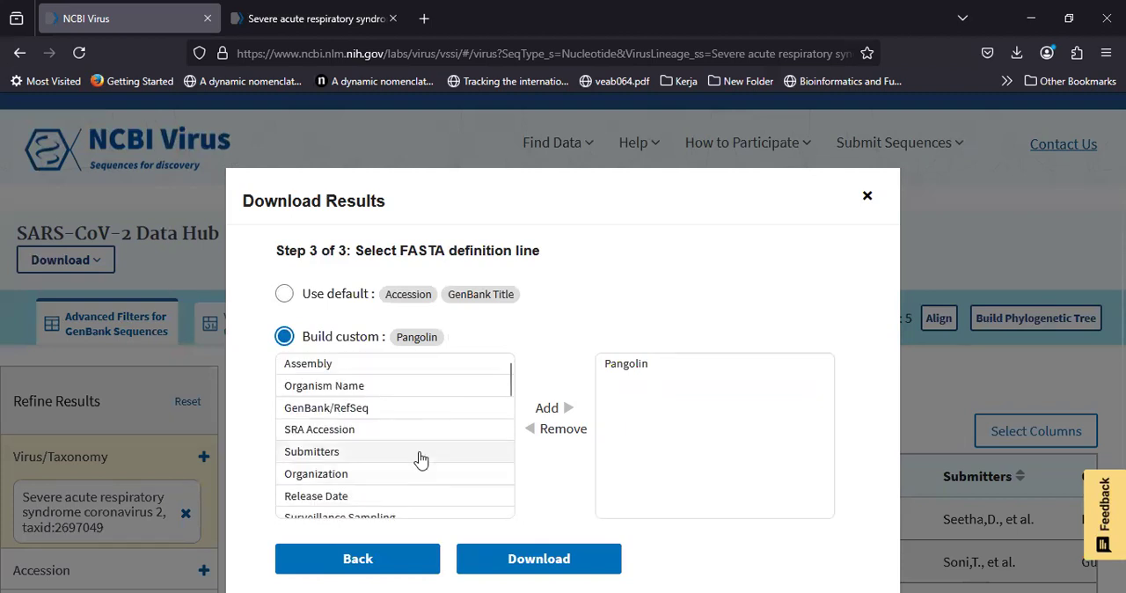
{"action": "scroll", "coordinate": [421, 458], "scroll_direction": "down", "scroll_amount": 5}
{"action": "scroll", "coordinate": [343, 506], "scroll_direction": "down", "scroll_amount": 2}
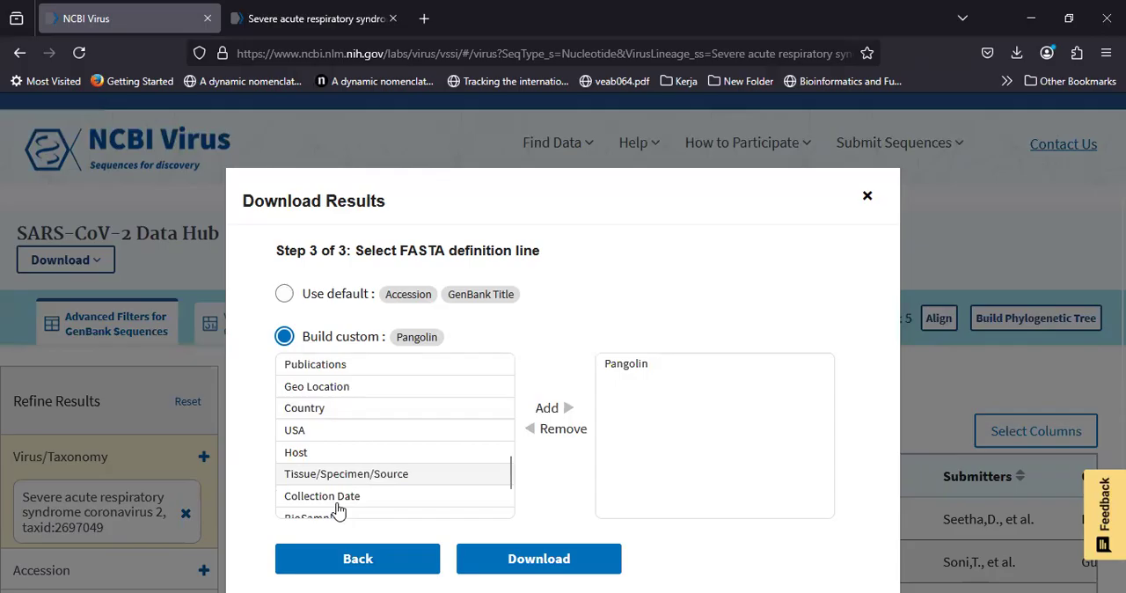
{"action": "scroll", "coordinate": [338, 509], "scroll_direction": "down", "scroll_amount": 2}
{"action": "left_click", "coordinate": [339, 507]}
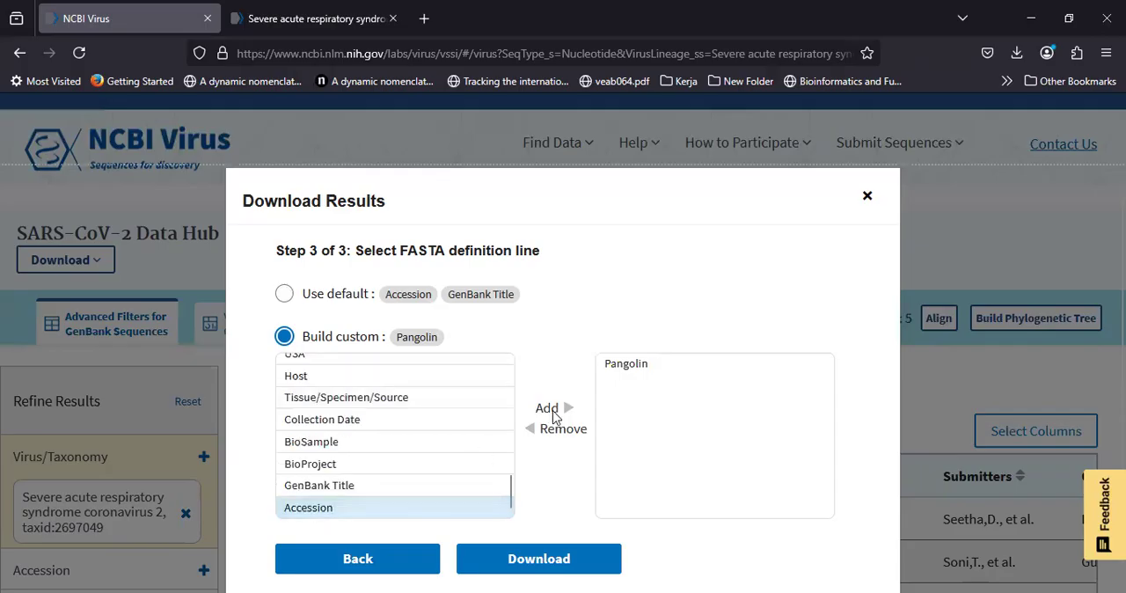
{"action": "left_click", "coordinate": [554, 417]}
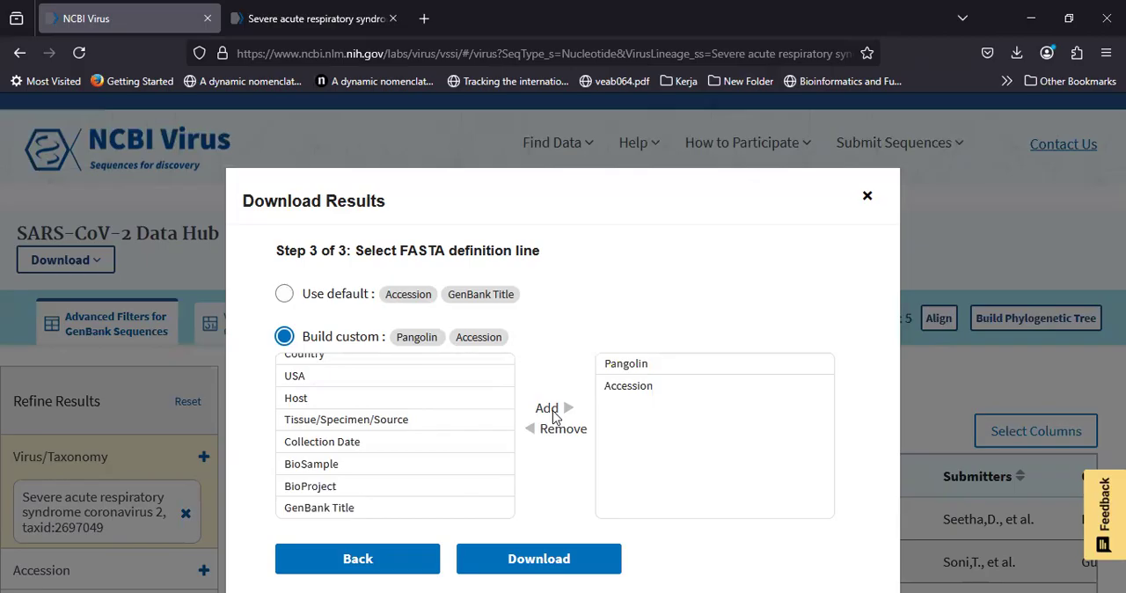
{"action": "left_click", "coordinate": [652, 391]}
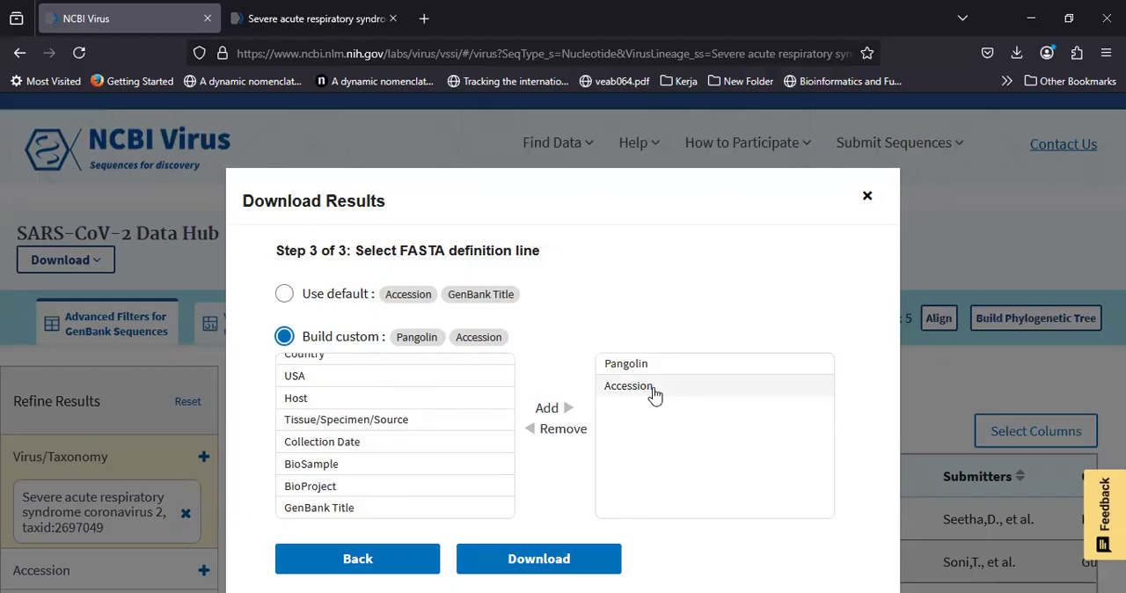
Step: Add Geo Location and Collection Date to the custom definition line, following Accession
{"action": "scroll", "coordinate": [423, 418], "scroll_direction": "up", "scroll_amount": 2}
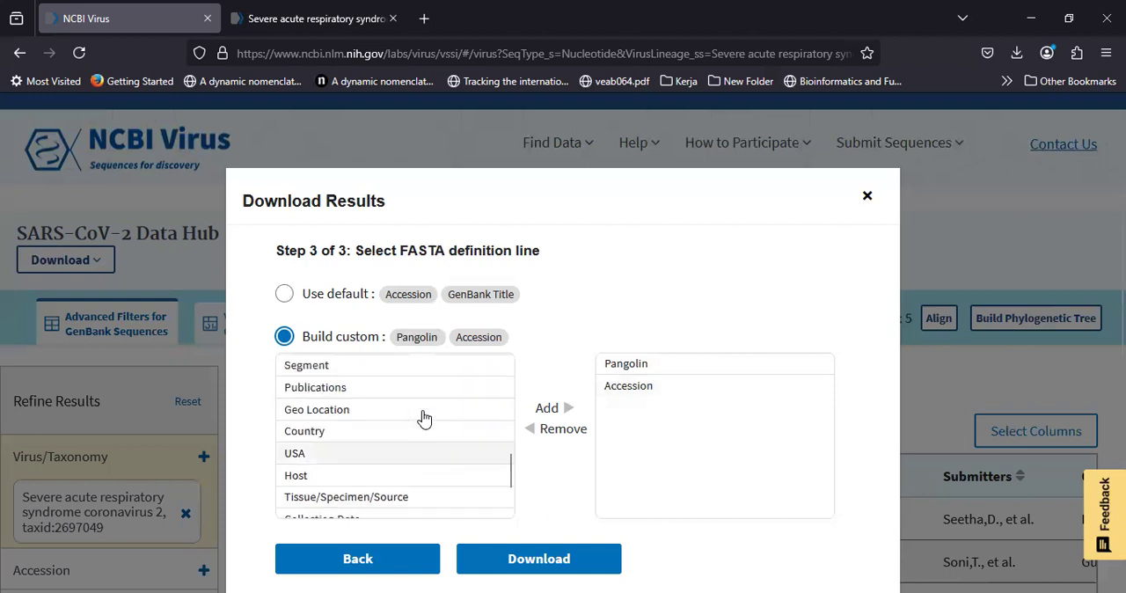
{"action": "left_click", "coordinate": [361, 414]}
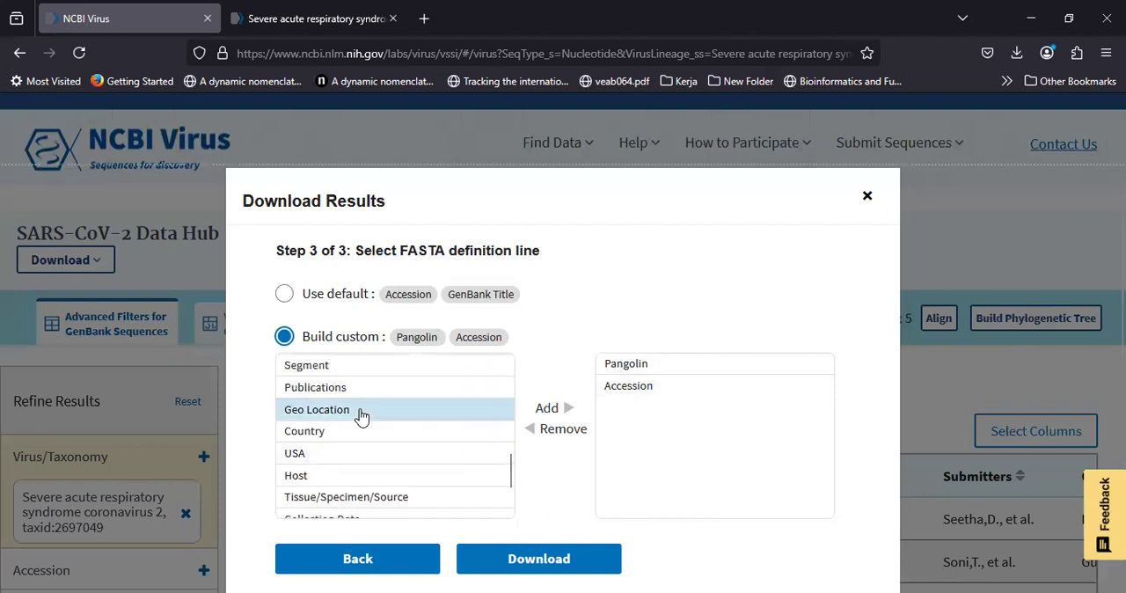
{"action": "left_click", "coordinate": [565, 410]}
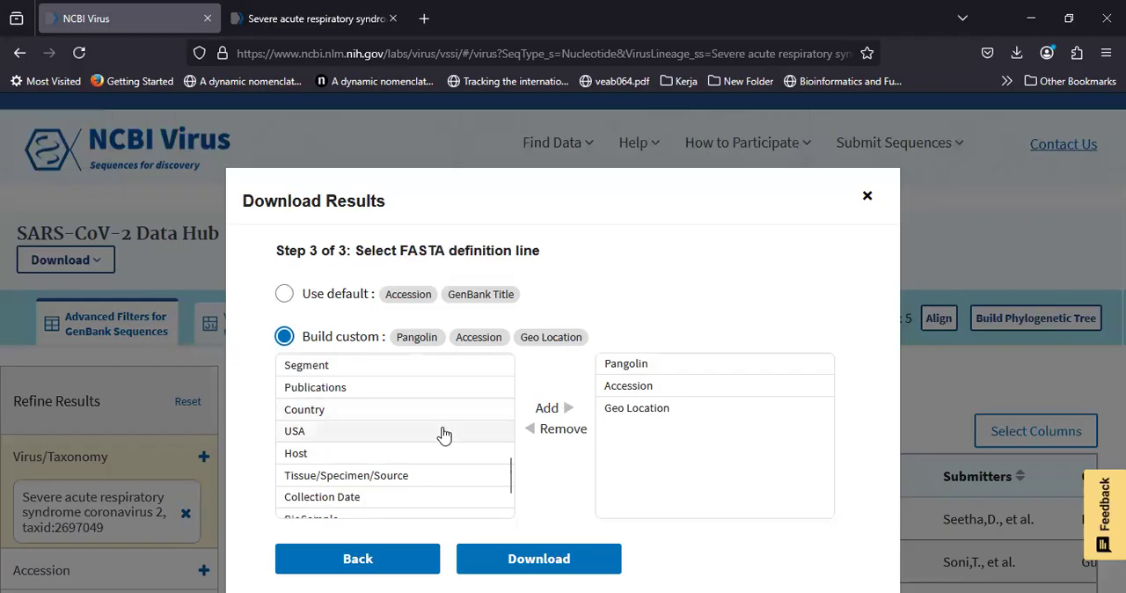
{"action": "scroll", "coordinate": [444, 434], "scroll_direction": "down", "scroll_amount": 2}
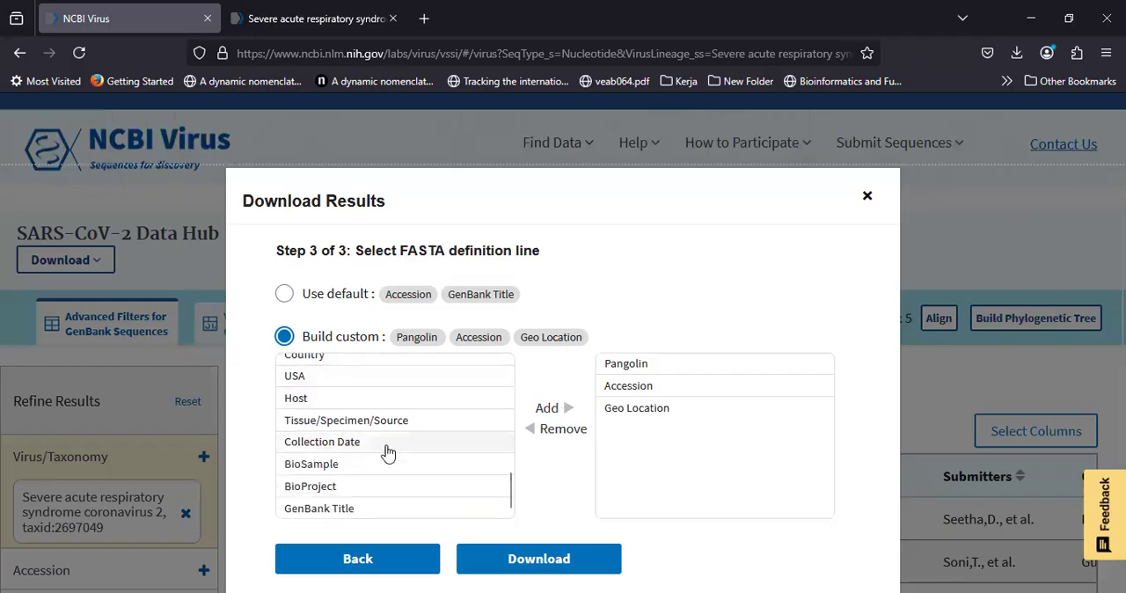
{"action": "left_click", "coordinate": [388, 452]}
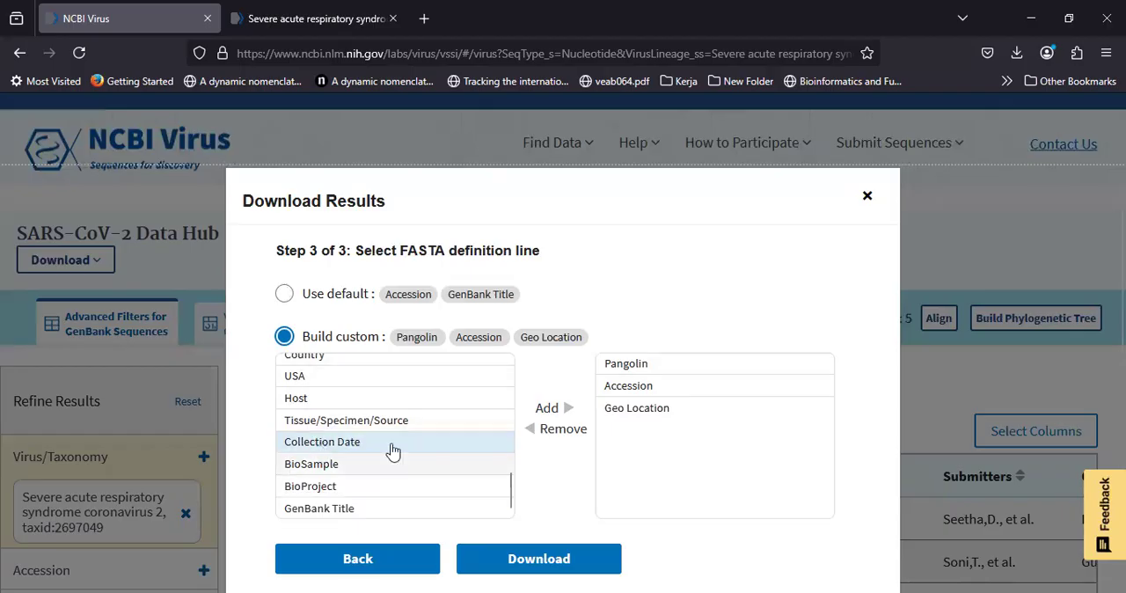
{"action": "left_click", "coordinate": [549, 410]}
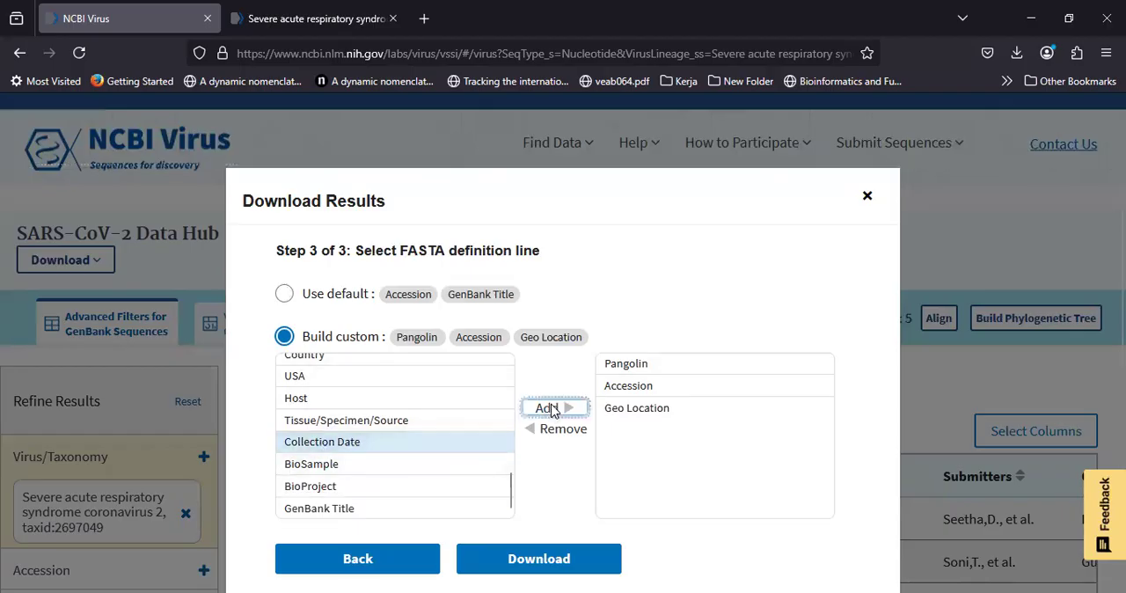
{"action": "left_click", "coordinate": [552, 409]}
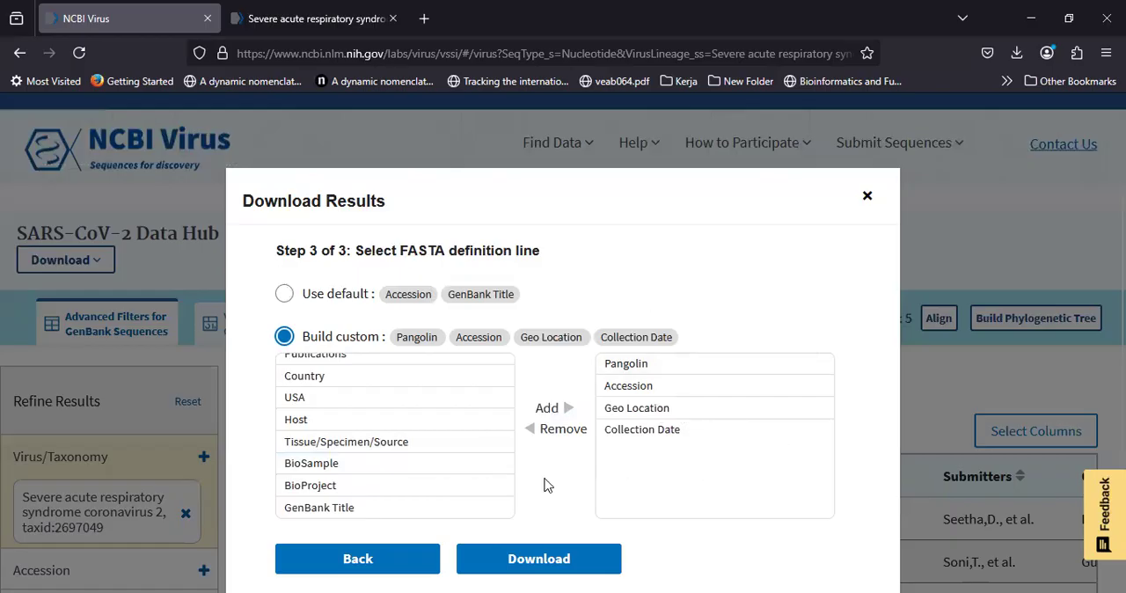
Step: Download the selected records with the custom definition line and open the downloaded file sequences(1).fasta
{"action": "scroll", "coordinate": [393, 473], "scroll_direction": "up", "scroll_amount": 1}
{"action": "scroll", "coordinate": [393, 472], "scroll_direction": "up", "scroll_amount": 1}
{"action": "scroll", "coordinate": [394, 473], "scroll_direction": "up", "scroll_amount": 1}
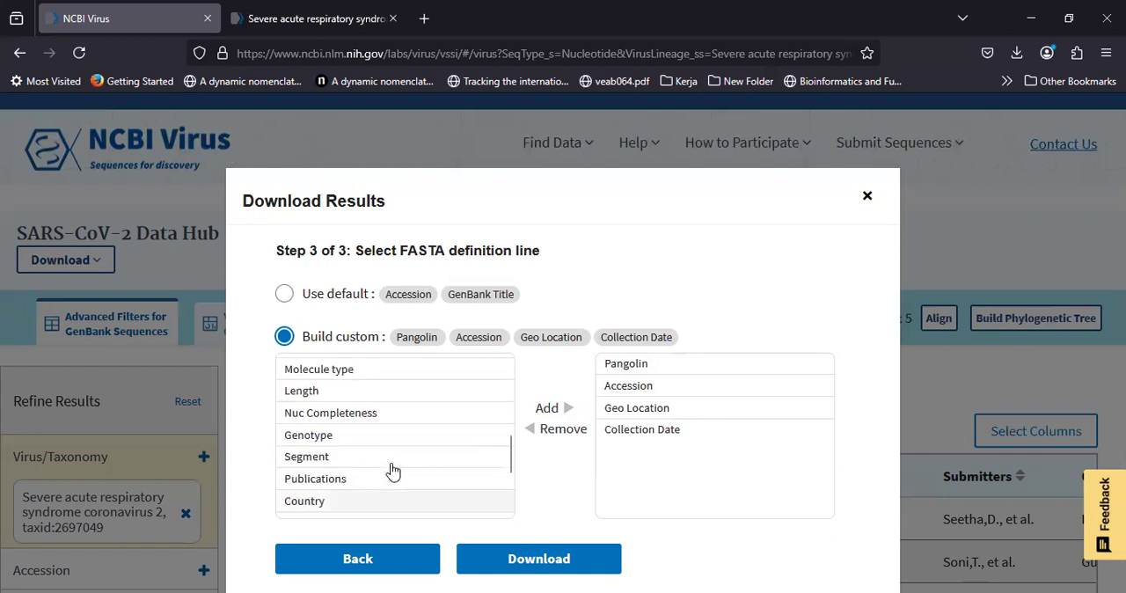
{"action": "scroll", "coordinate": [393, 473], "scroll_direction": "down", "scroll_amount": 1}
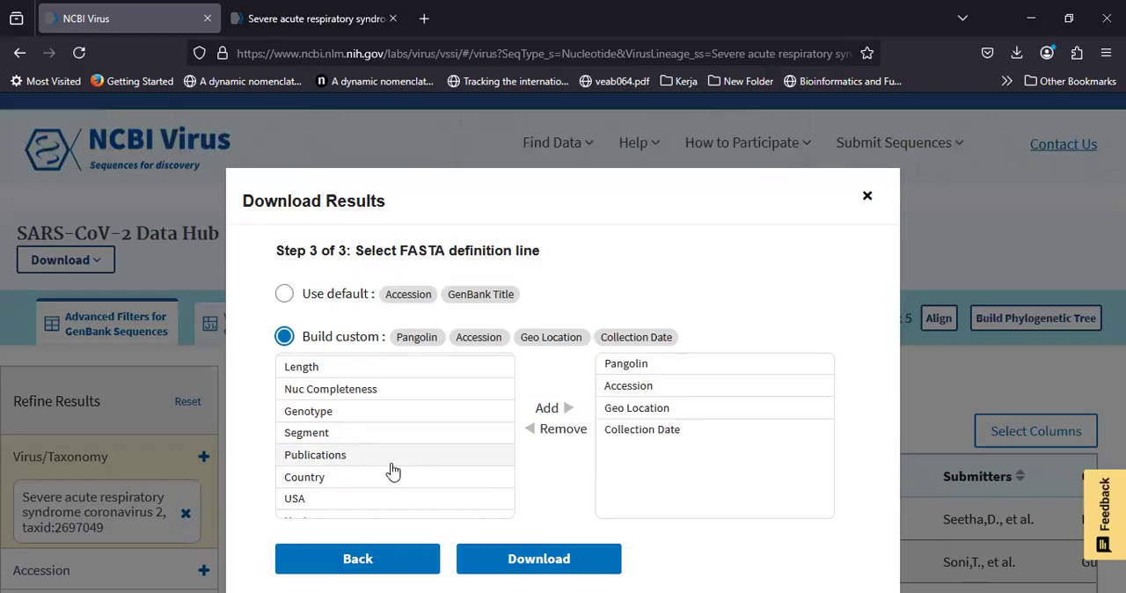
{"action": "scroll", "coordinate": [393, 473], "scroll_direction": "up", "scroll_amount": 5}
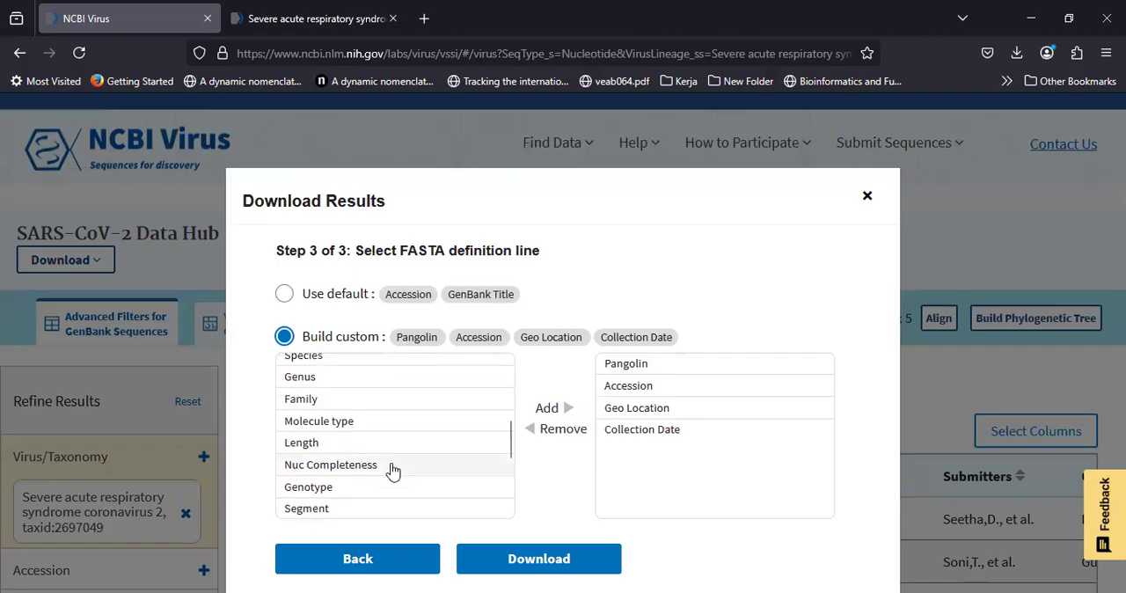
{"action": "scroll", "coordinate": [393, 473], "scroll_direction": "down", "scroll_amount": 1}
{"action": "scroll", "coordinate": [393, 472], "scroll_direction": "down", "scroll_amount": 6}
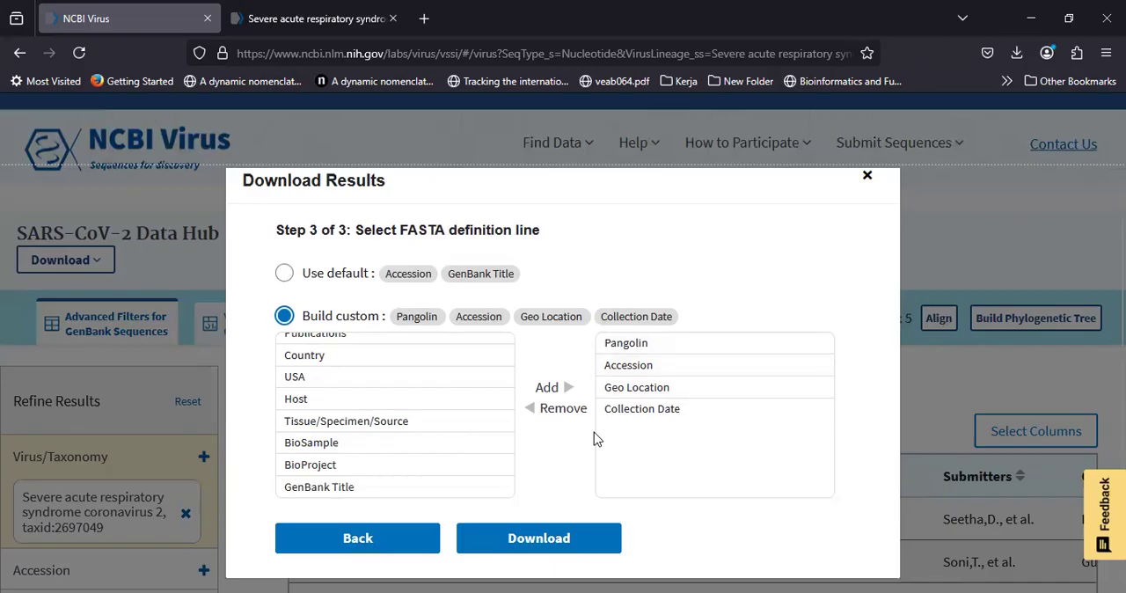
{"action": "left_click", "coordinate": [543, 541]}
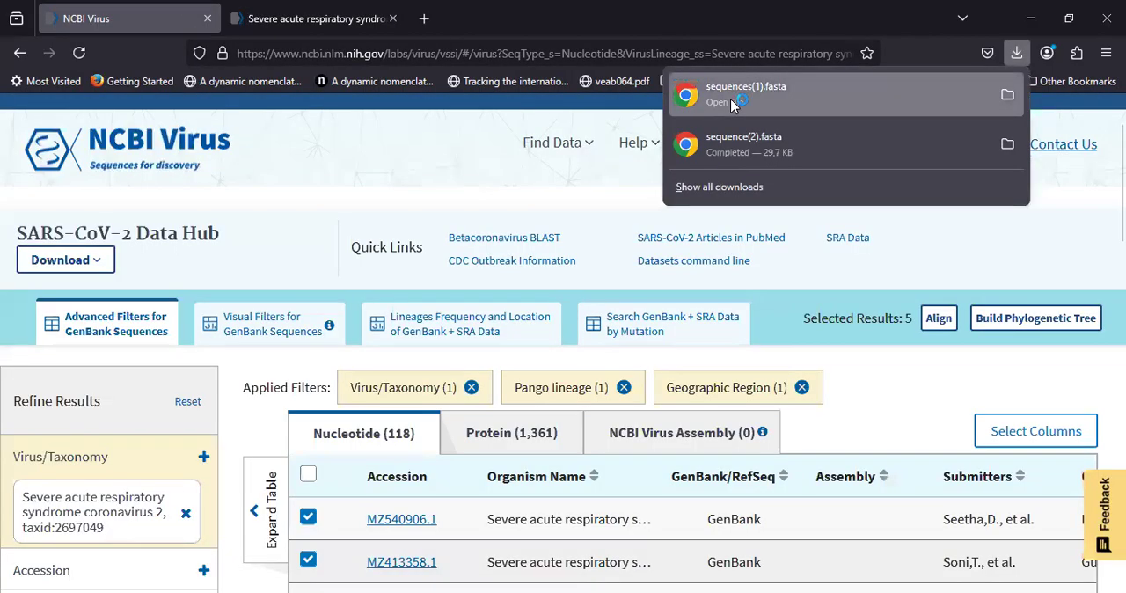
{"action": "left_click", "coordinate": [731, 99]}
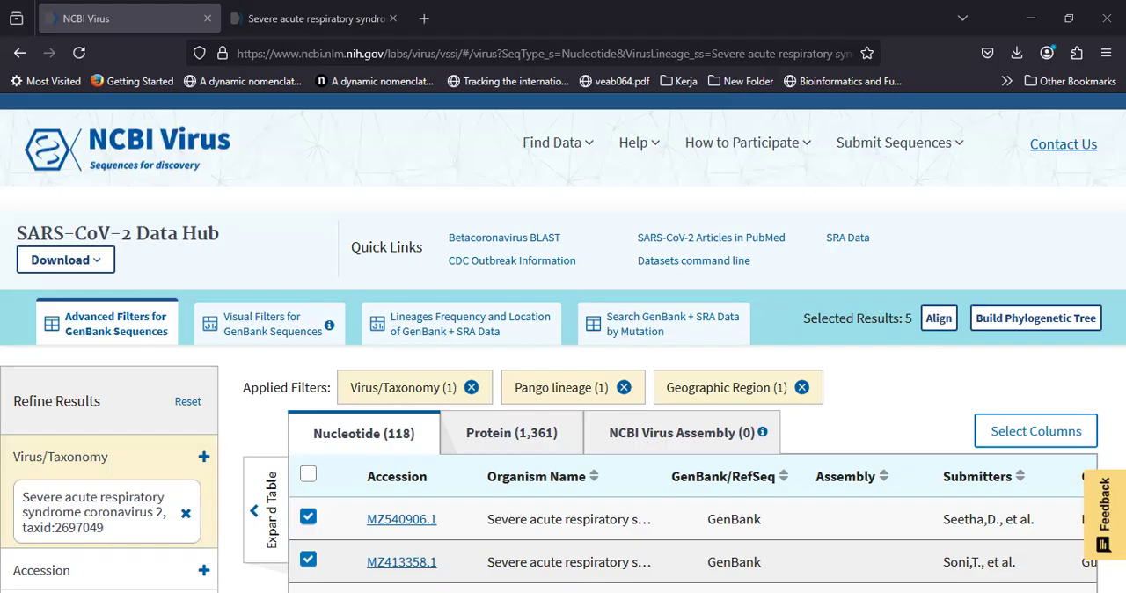
{"action": "scroll", "coordinate": [475, 362], "scroll_direction": "down", "scroll_amount": 1}
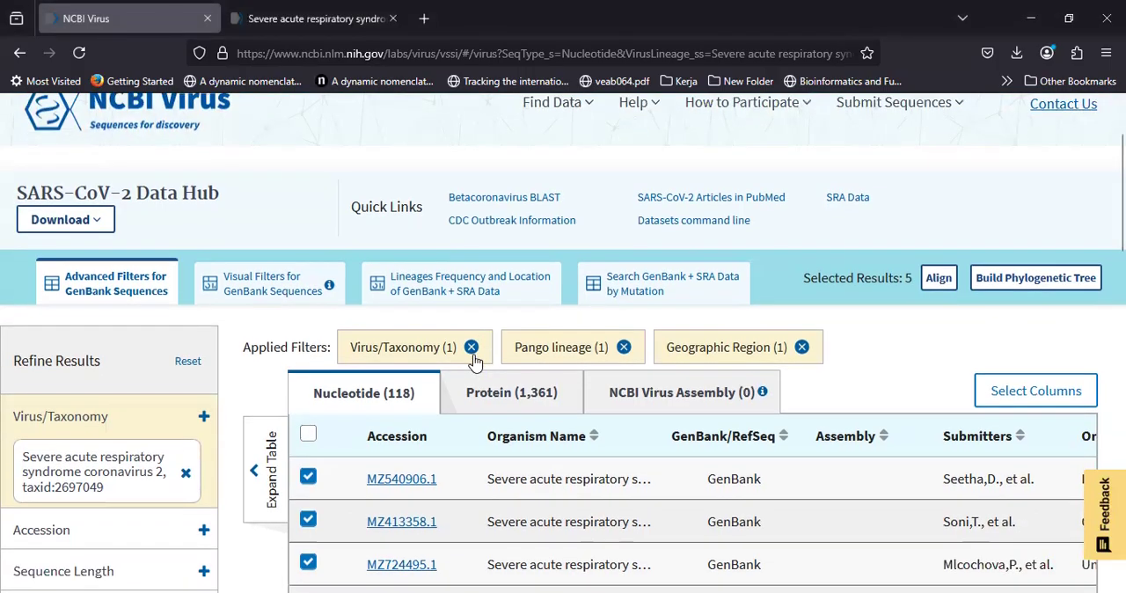
{"action": "scroll", "coordinate": [475, 363], "scroll_direction": "down", "scroll_amount": 2}
{"action": "scroll", "coordinate": [397, 397], "scroll_direction": "down", "scroll_amount": 1}
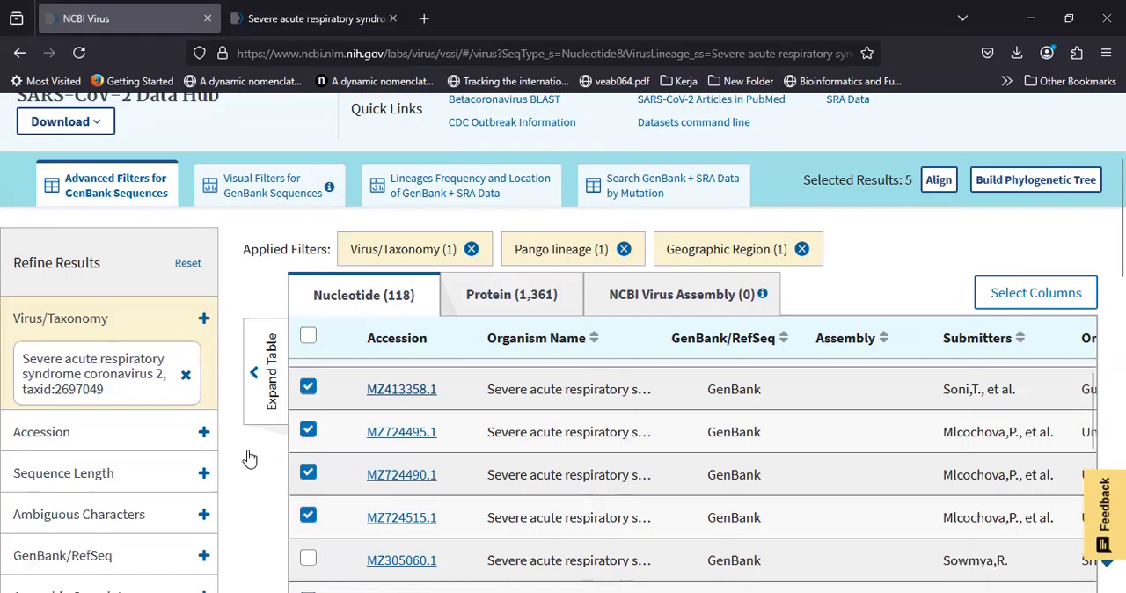